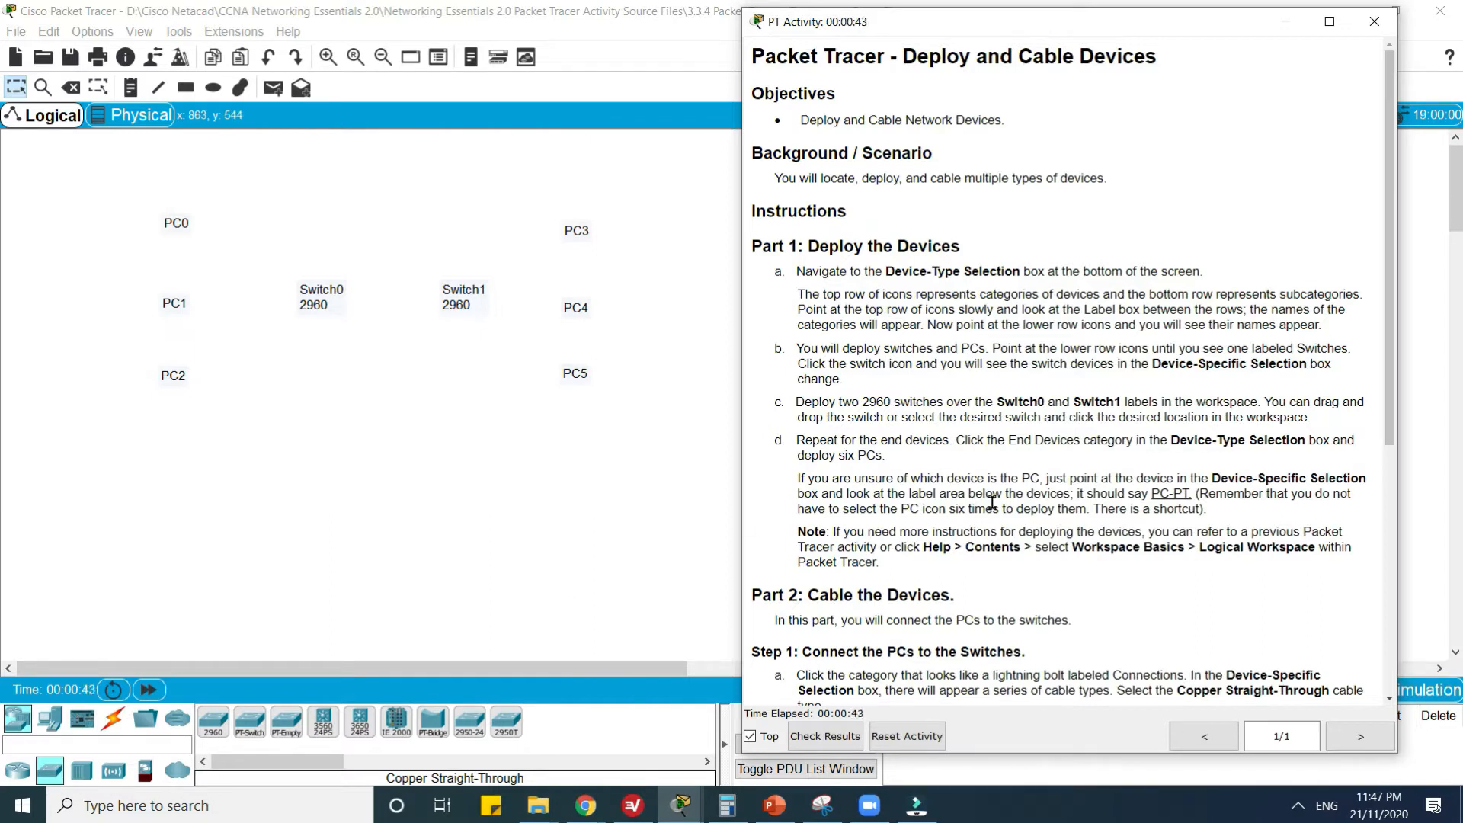
- Deploy two 2960 switches in the workspace, one over the Switch0 label and one over the Switch1 label
scroll(992, 502, down, 3)
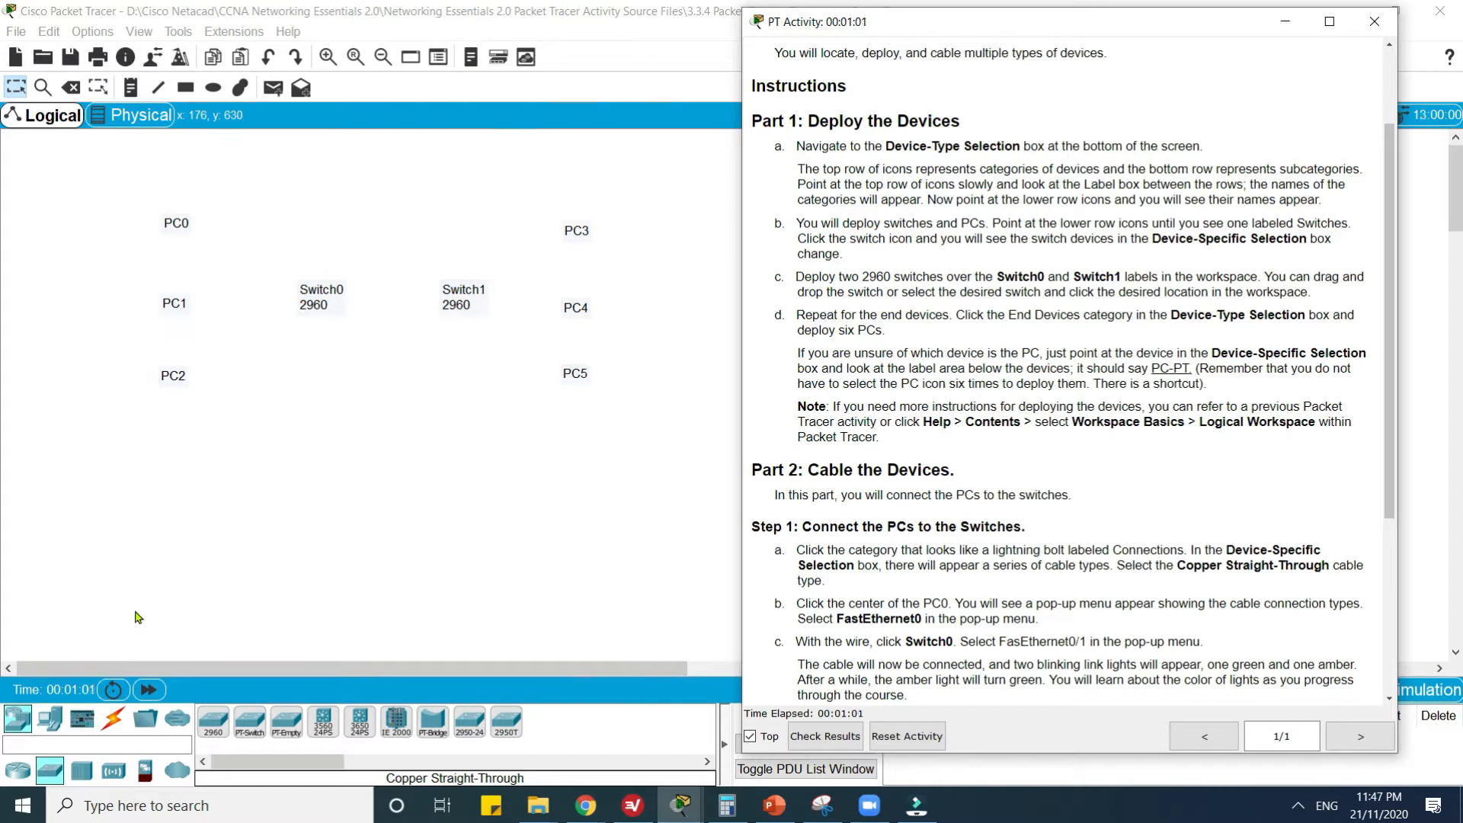
click(17, 733)
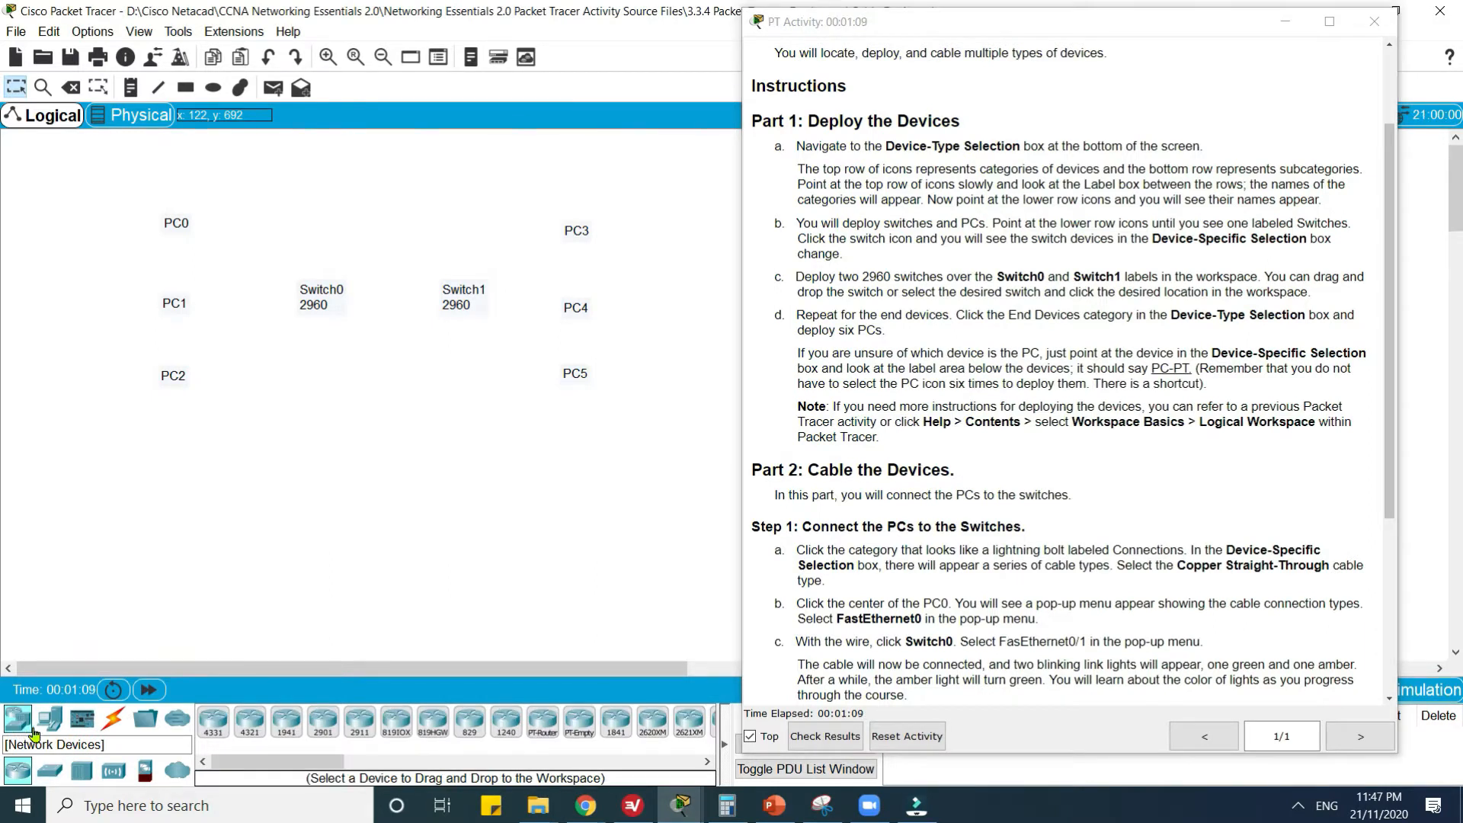
click(49, 779)
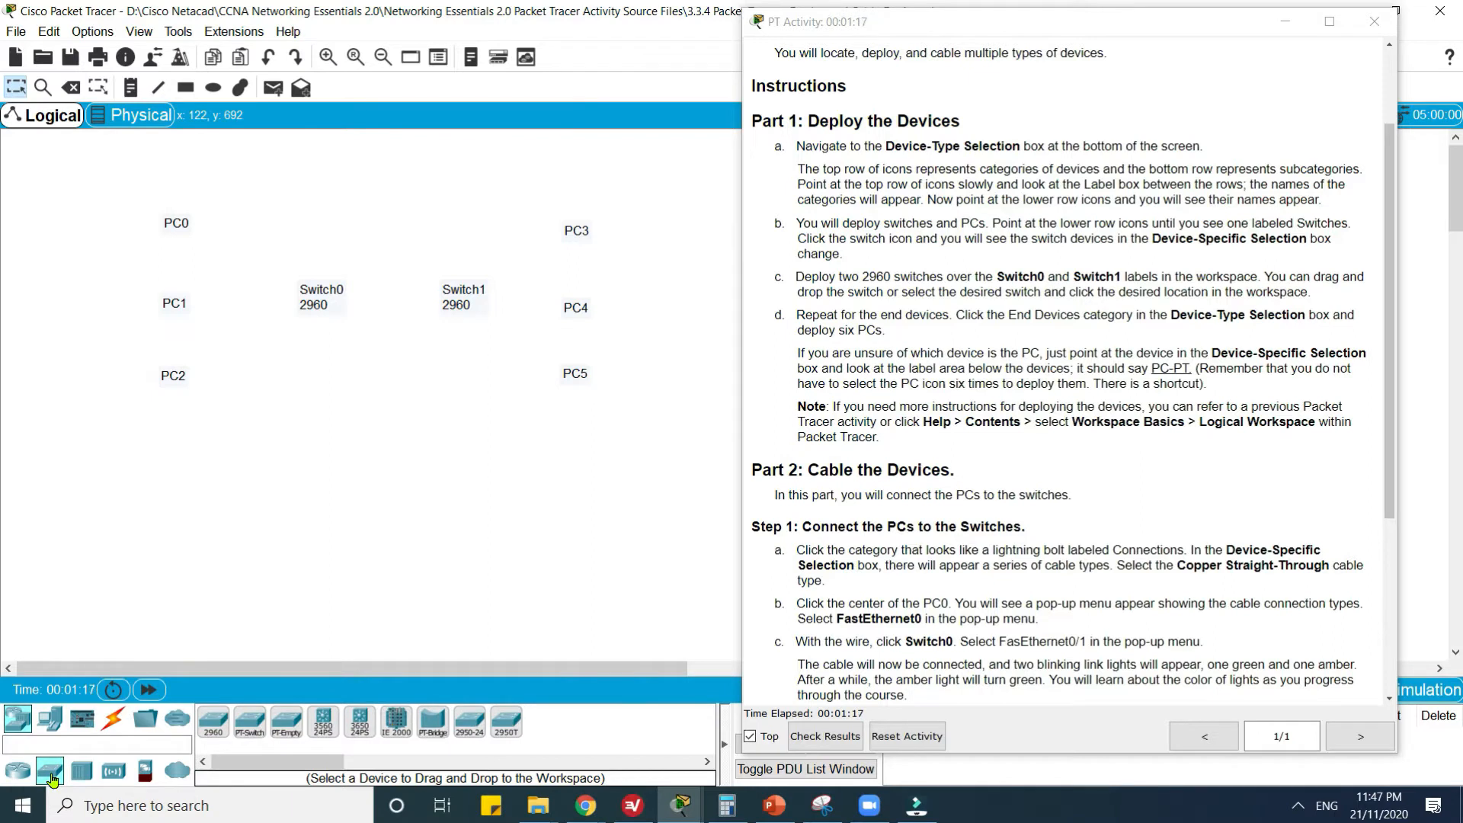
click(213, 721)
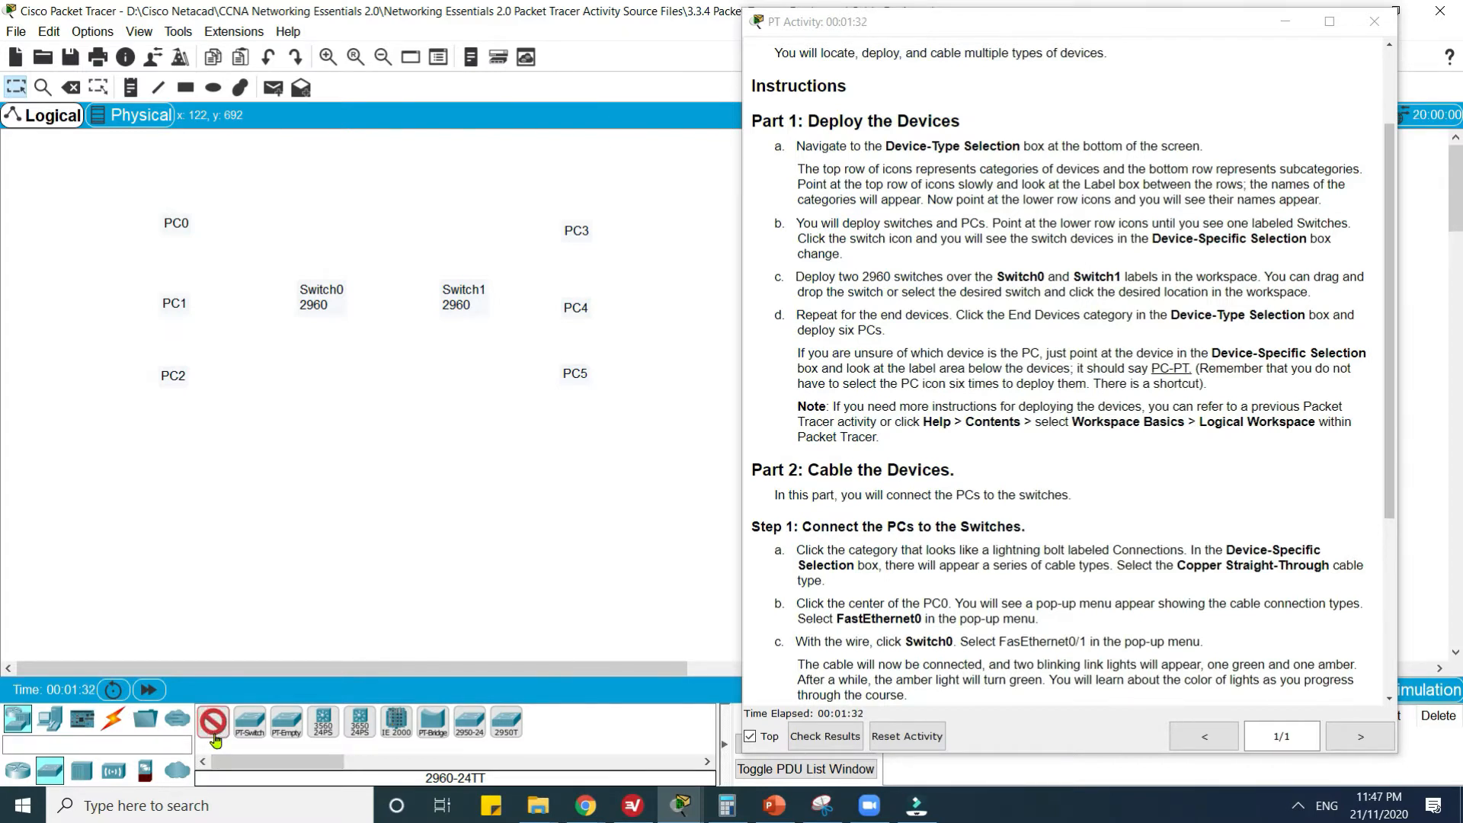
click(318, 244)
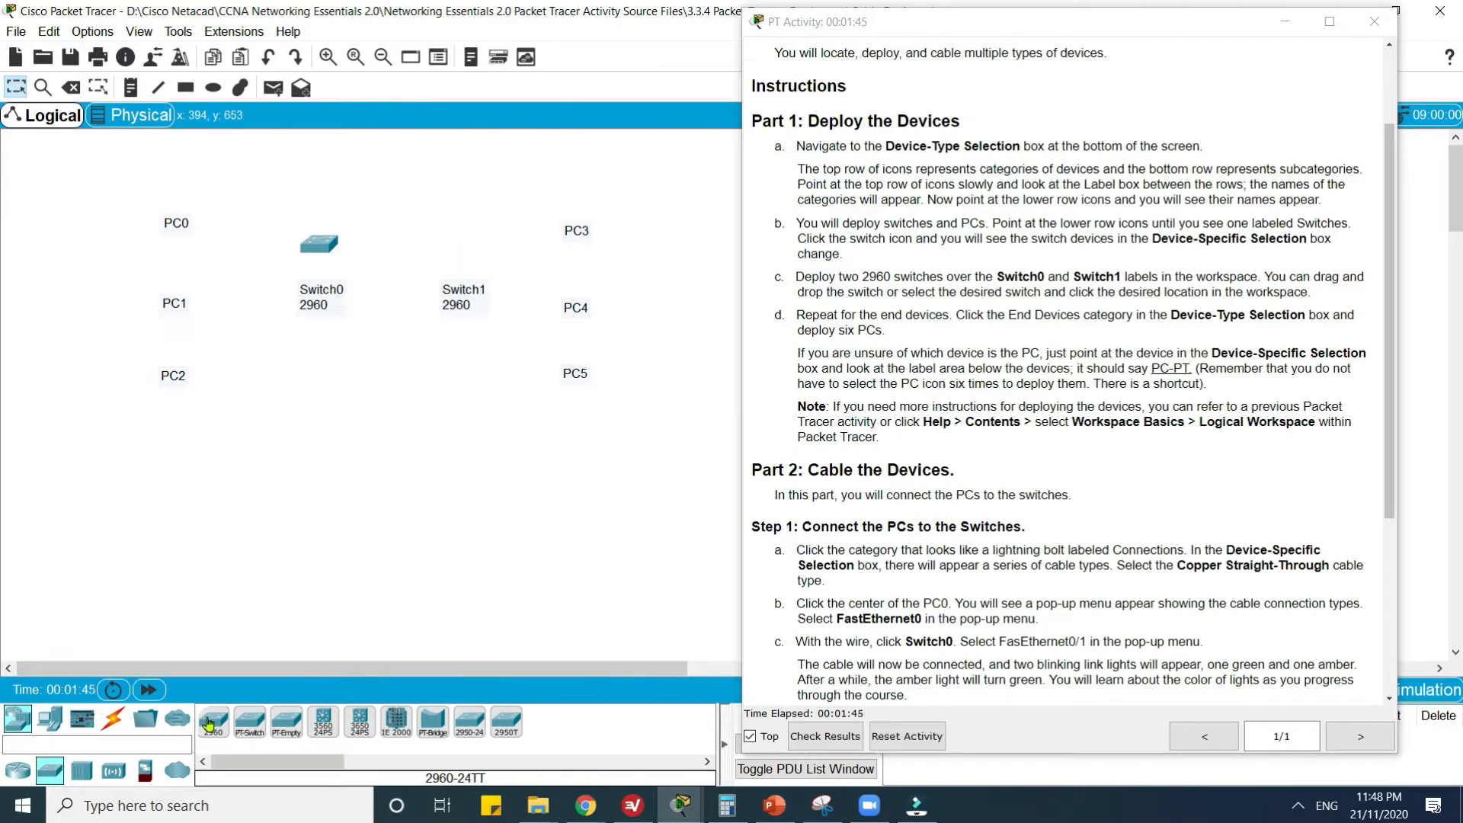
drag(214, 723, 468, 245)
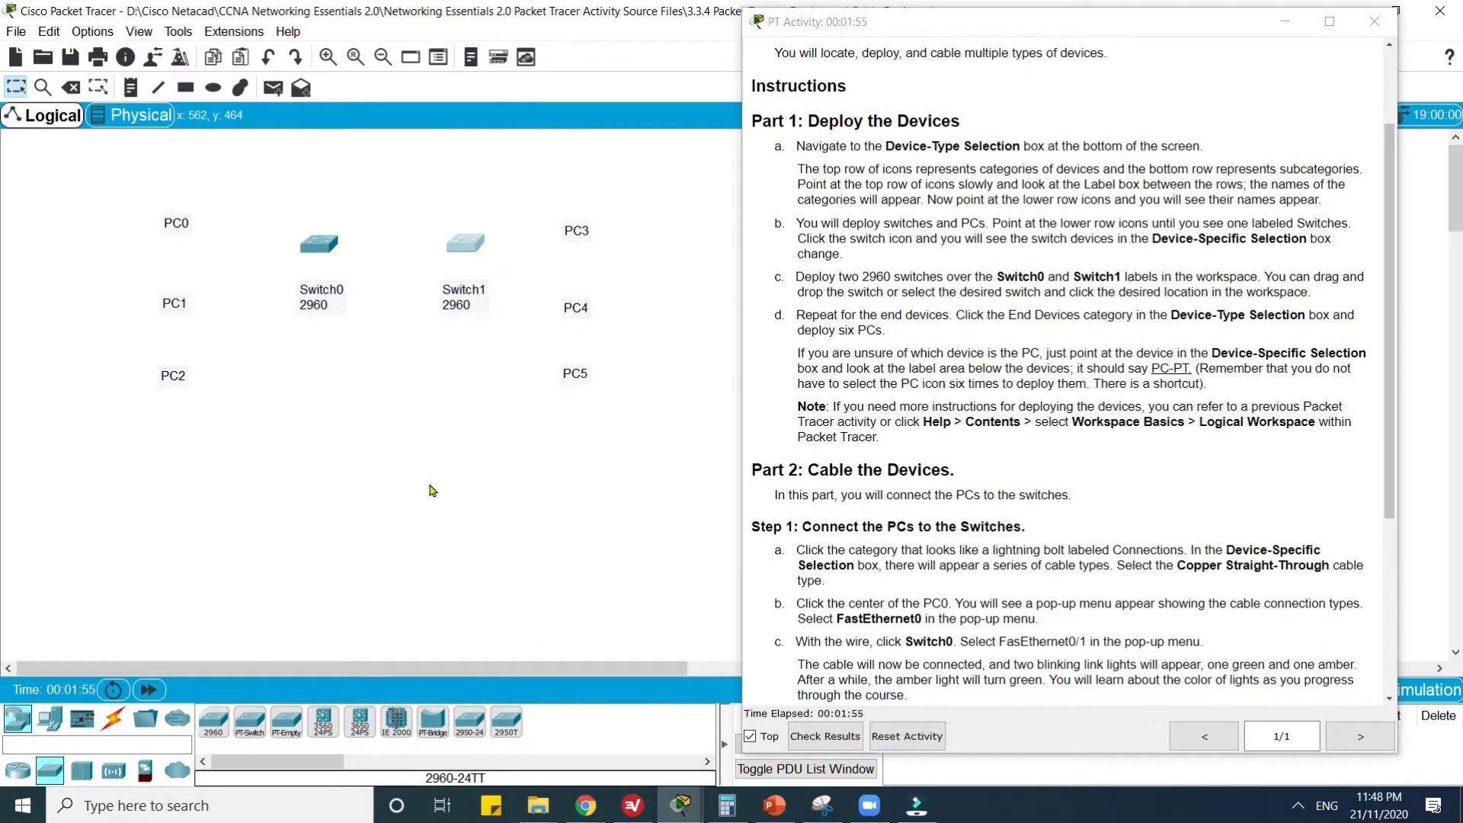
- Deploy six PC-PT end devices in the workspace, one over each of the labels PC0 through PC5
click(52, 726)
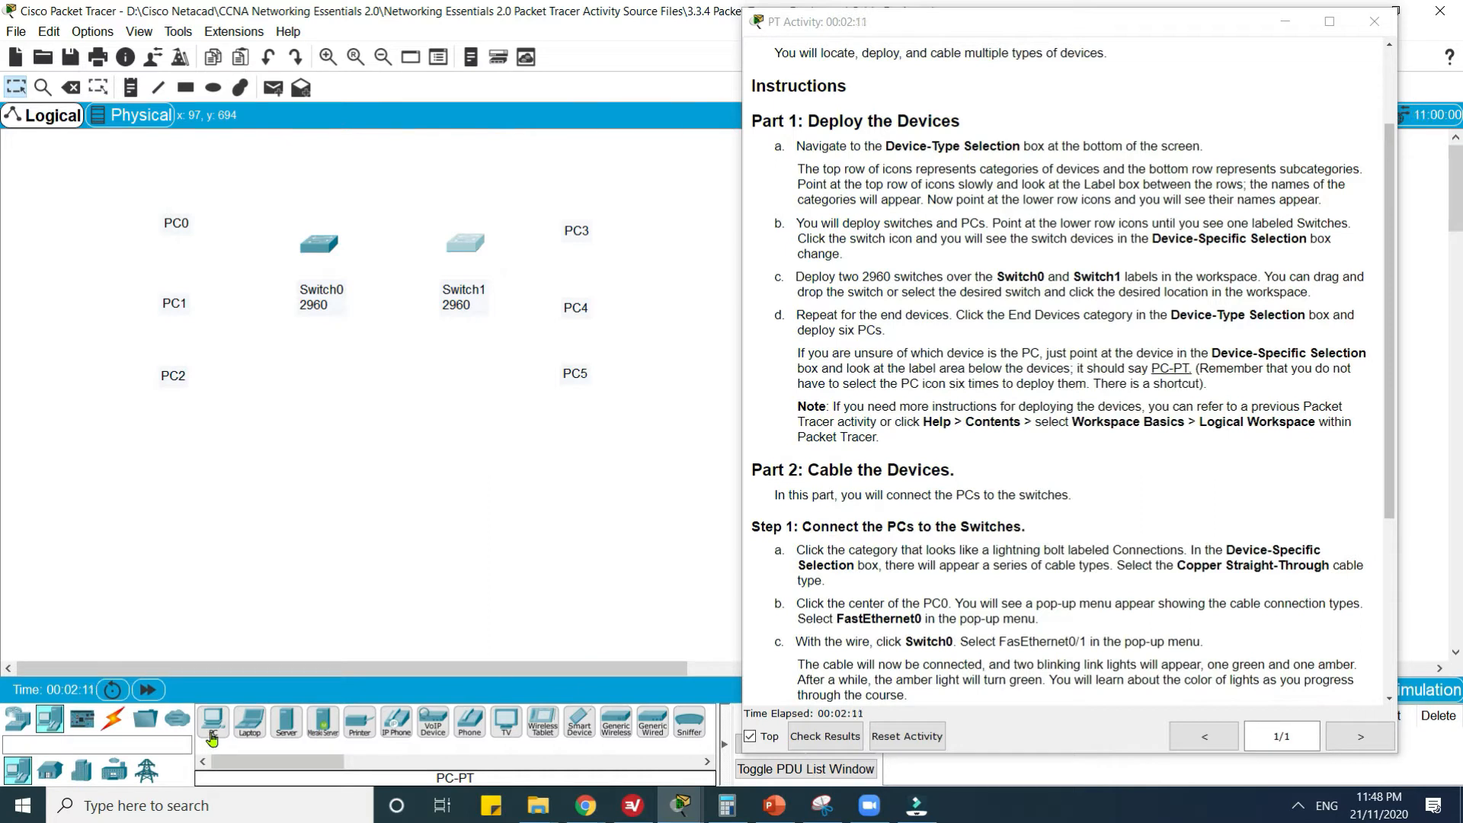
drag(212, 738, 180, 192)
drag(212, 724, 180, 275)
drag(213, 728, 179, 353)
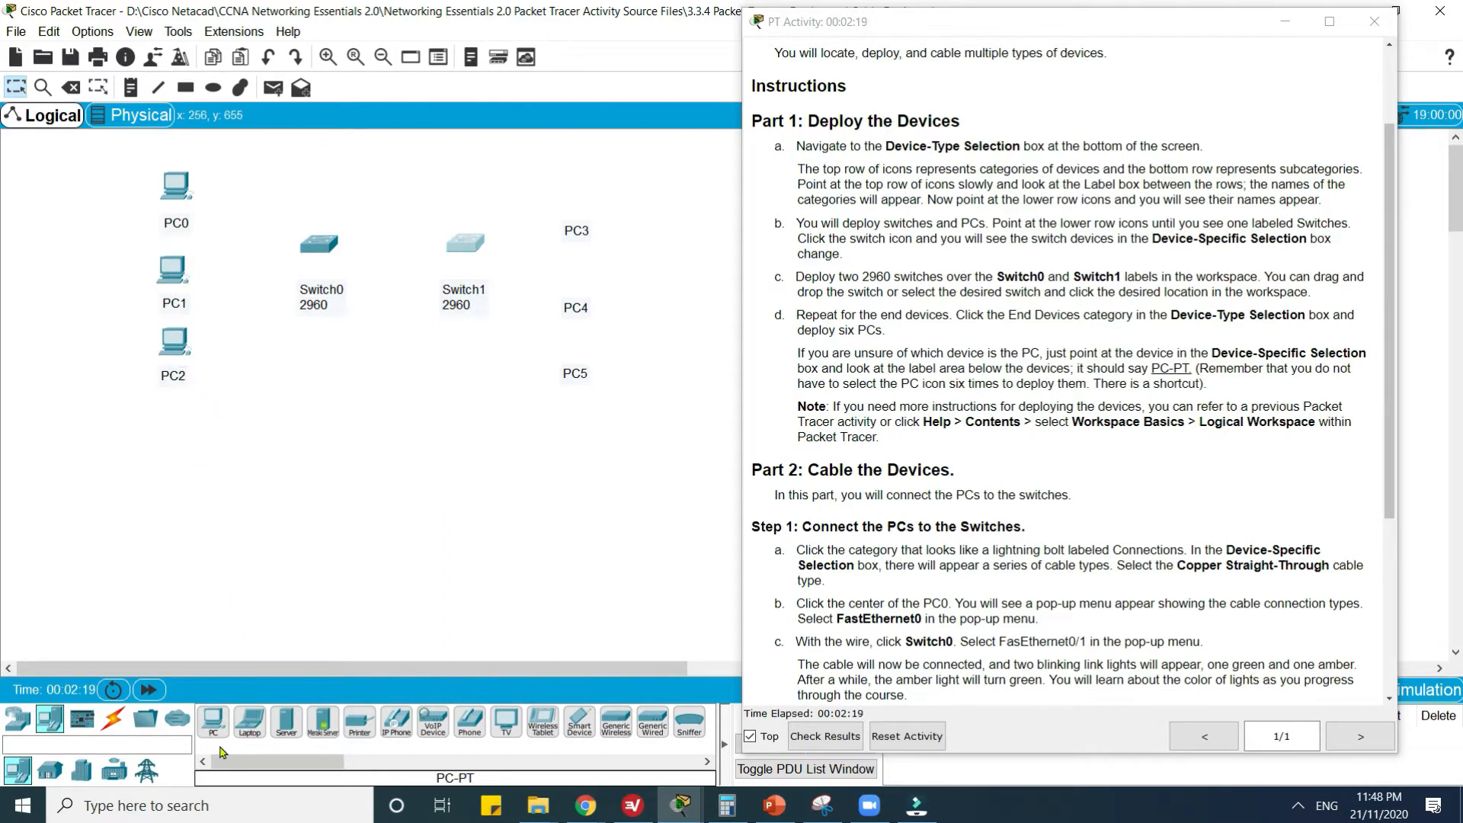
drag(214, 733, 575, 195)
drag(214, 730, 573, 286)
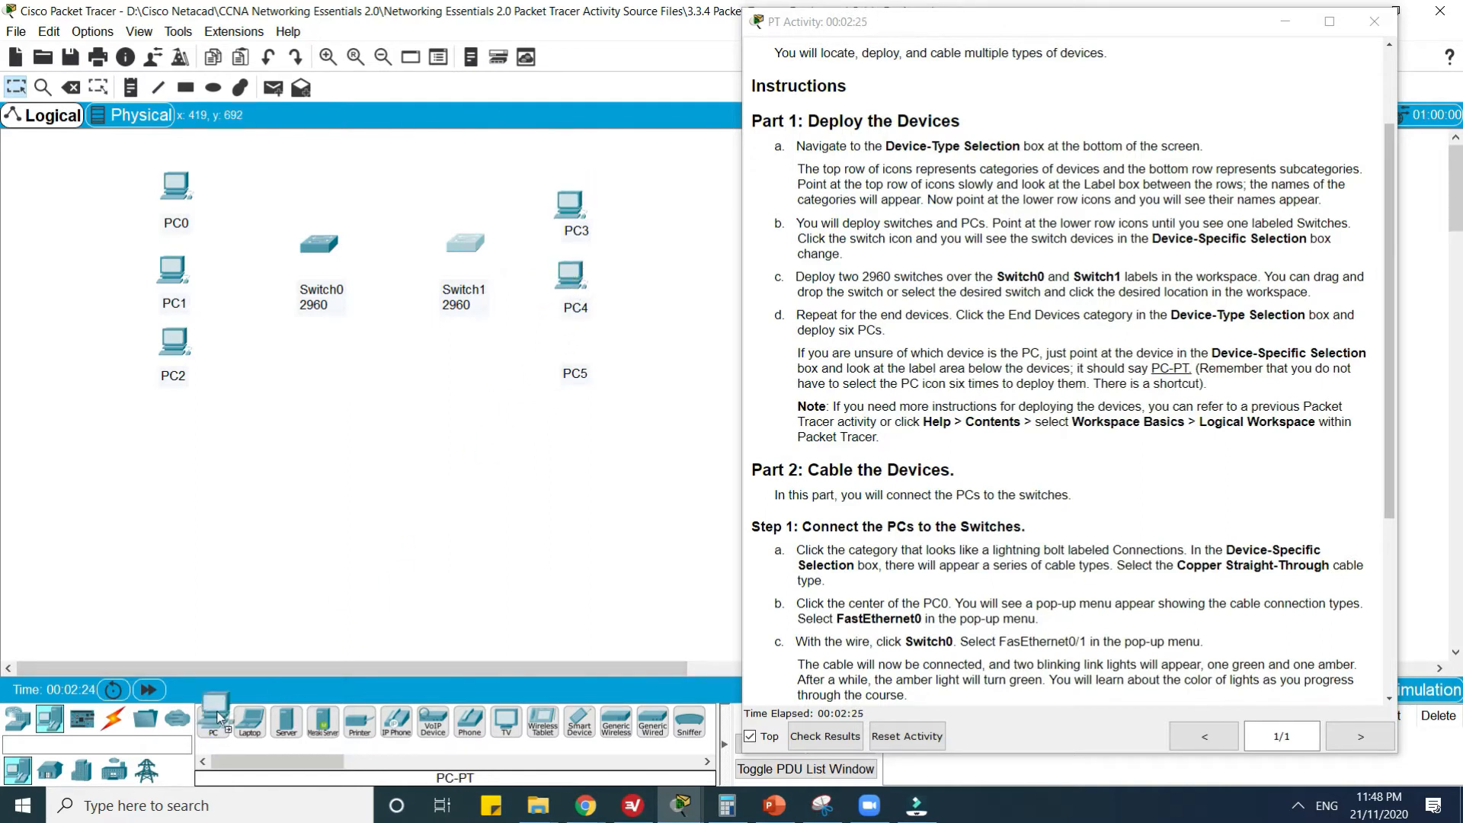
mouse_move(213, 724)
mouse_down()
mouse_move(582, 357)
mouse_move(574, 341)
mouse_up()
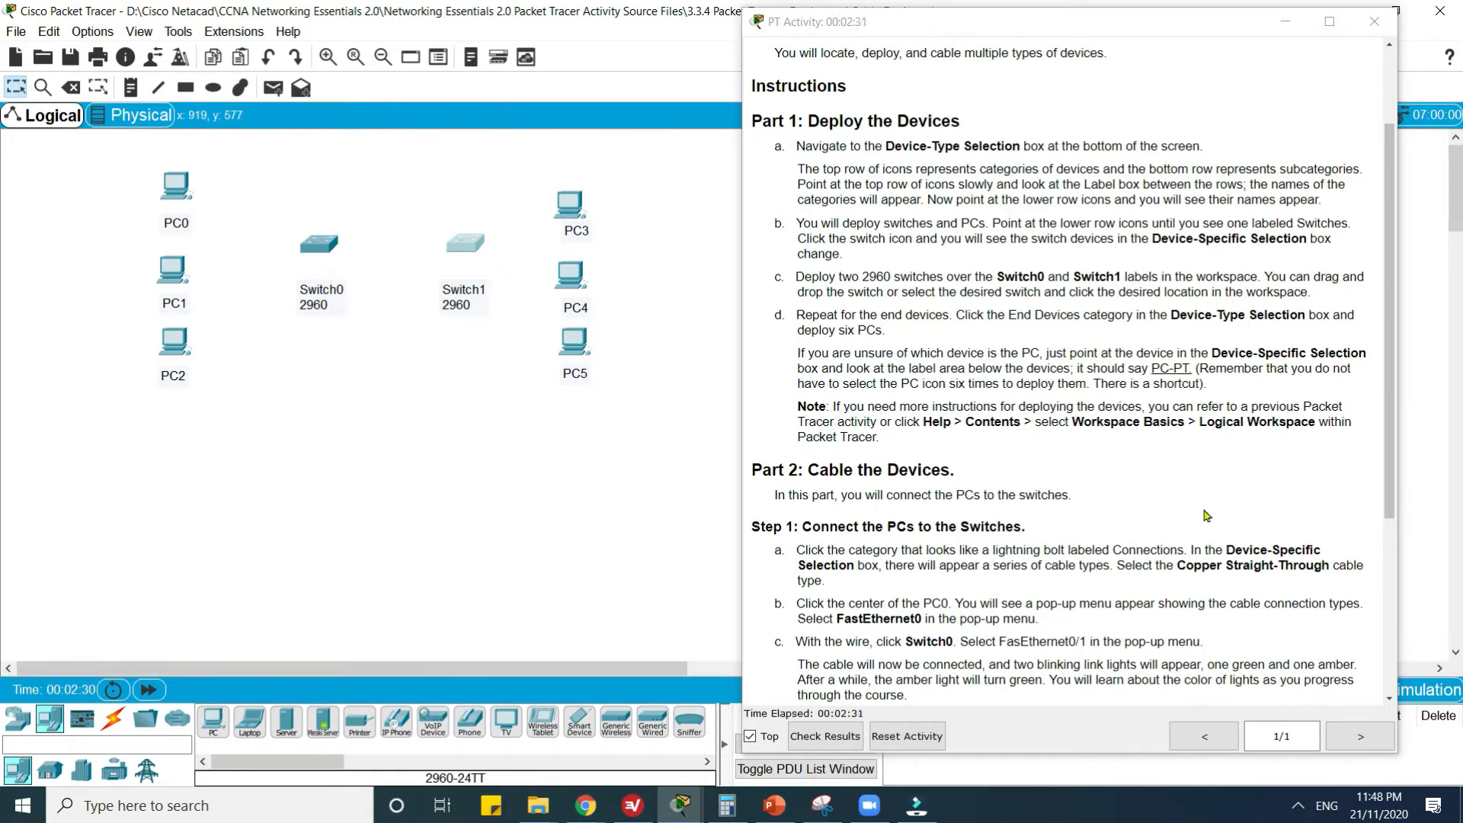
- Connect PC0 FastEthernet0 to Switch0 FastEthernet0/1 with a Copper Straight-Through cable
scroll(1178, 594, down, 3)
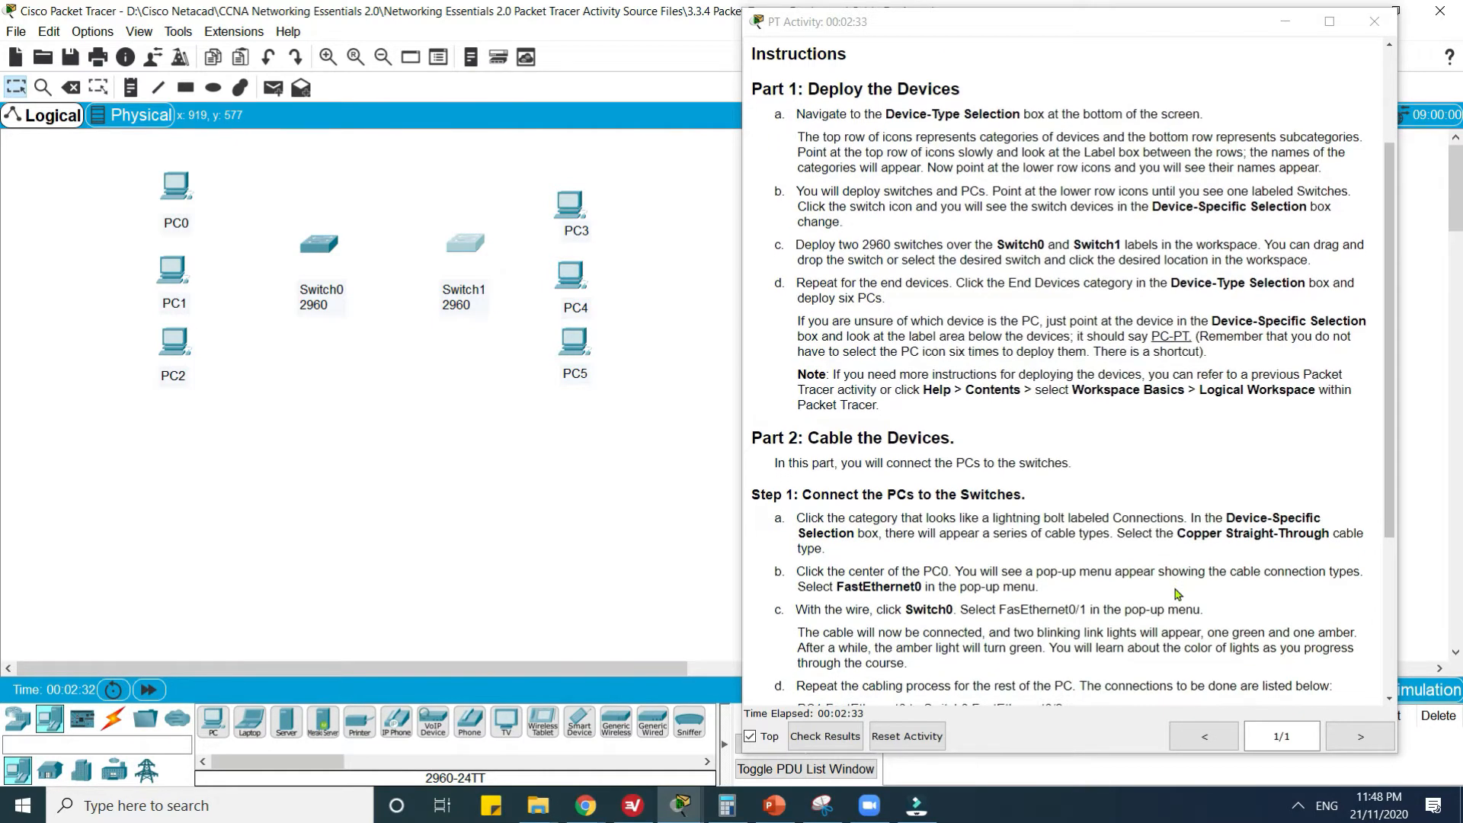
scroll(1178, 593, down, 3)
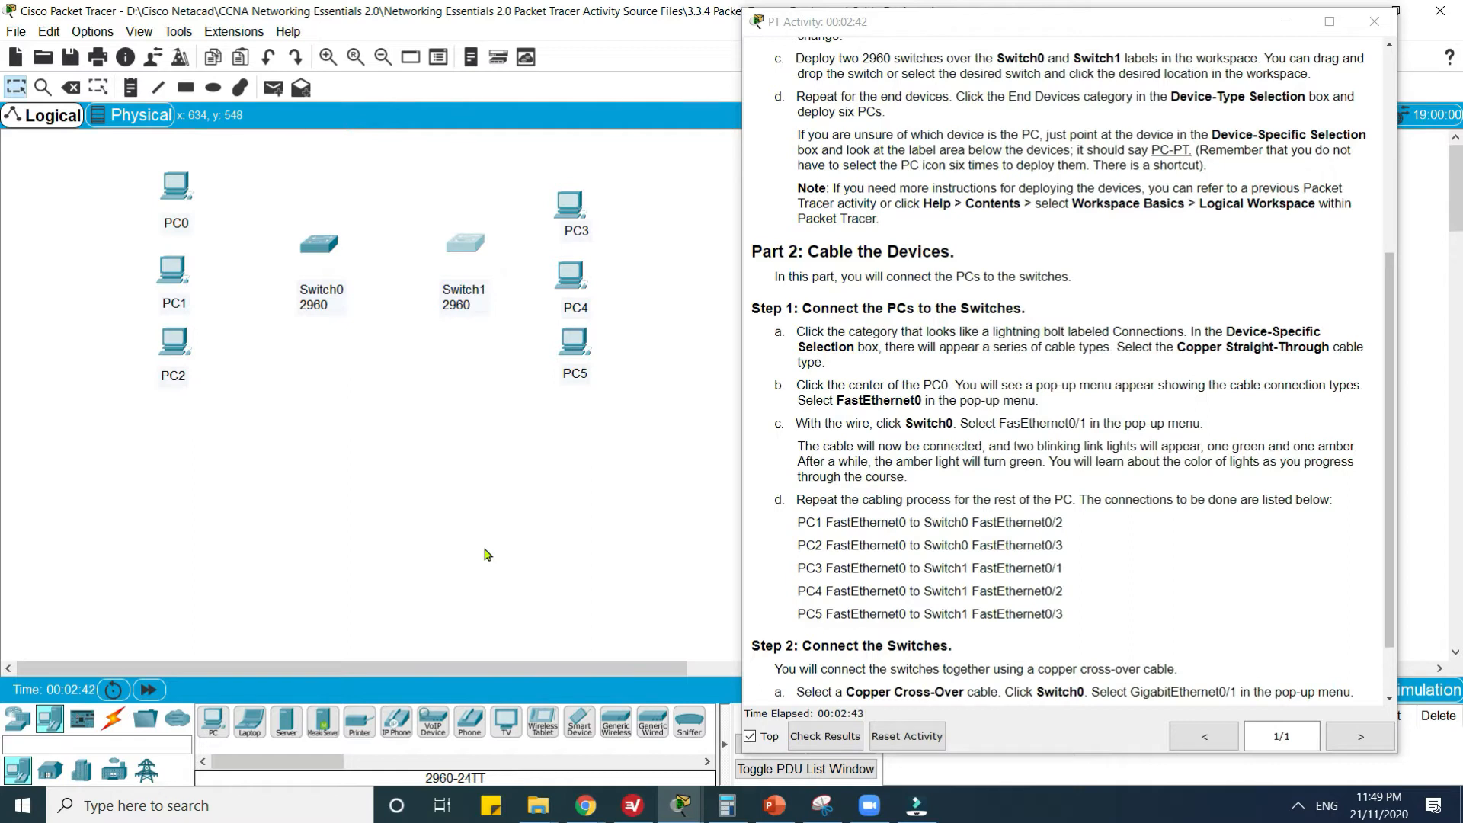
click(114, 734)
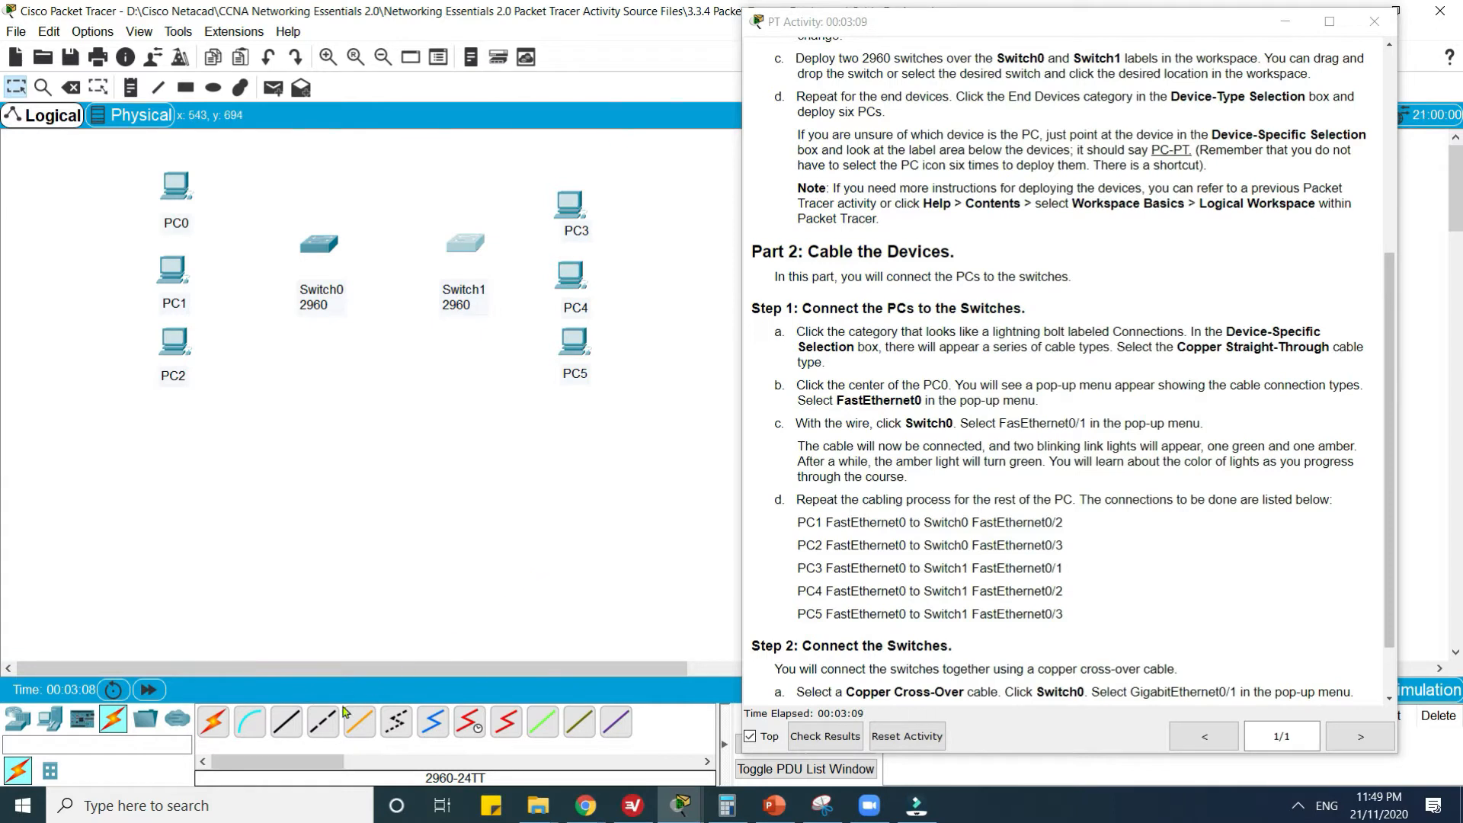
click(289, 734)
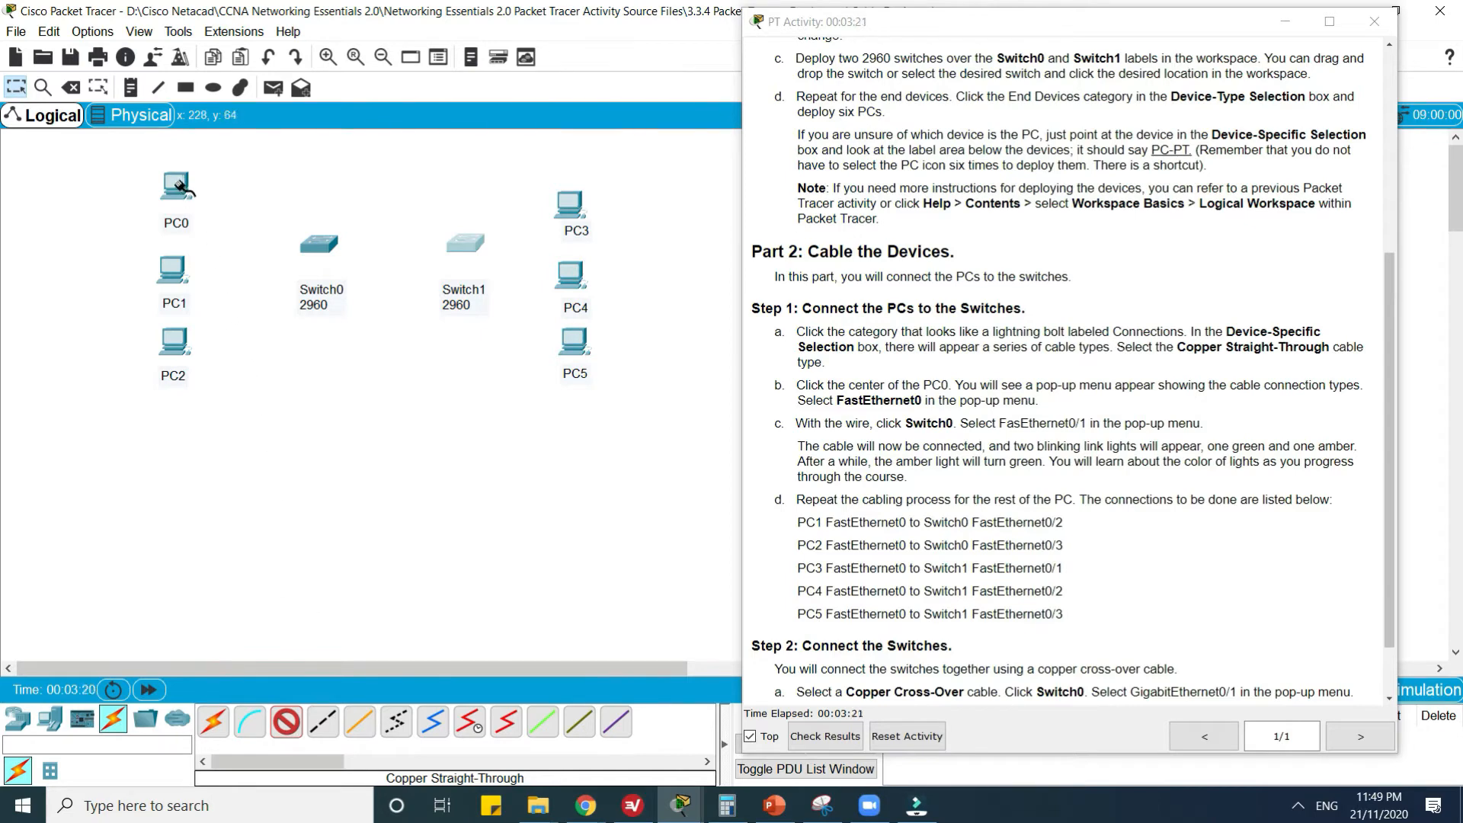
mouse_move(180, 186)
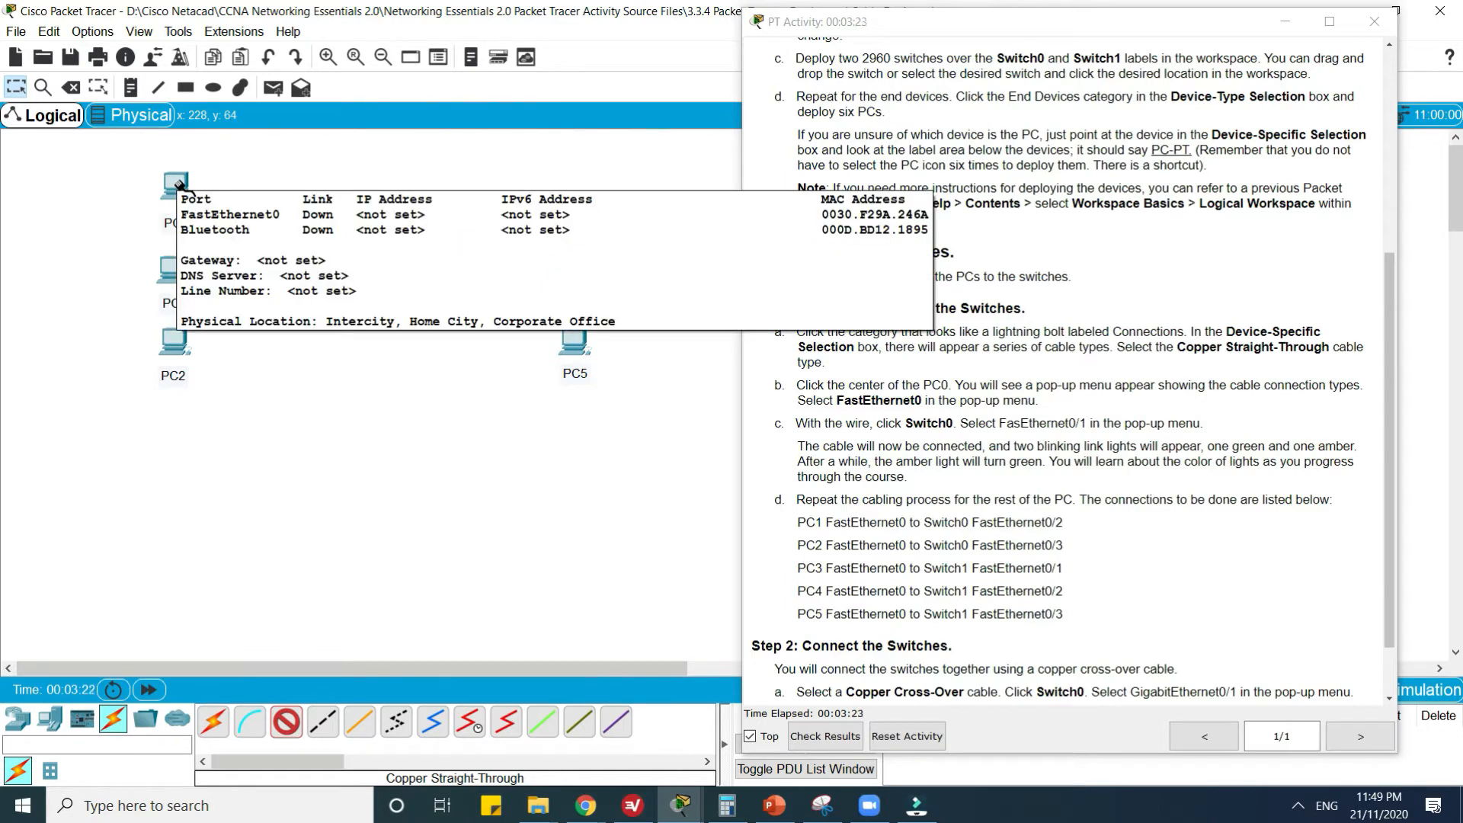
click(177, 185)
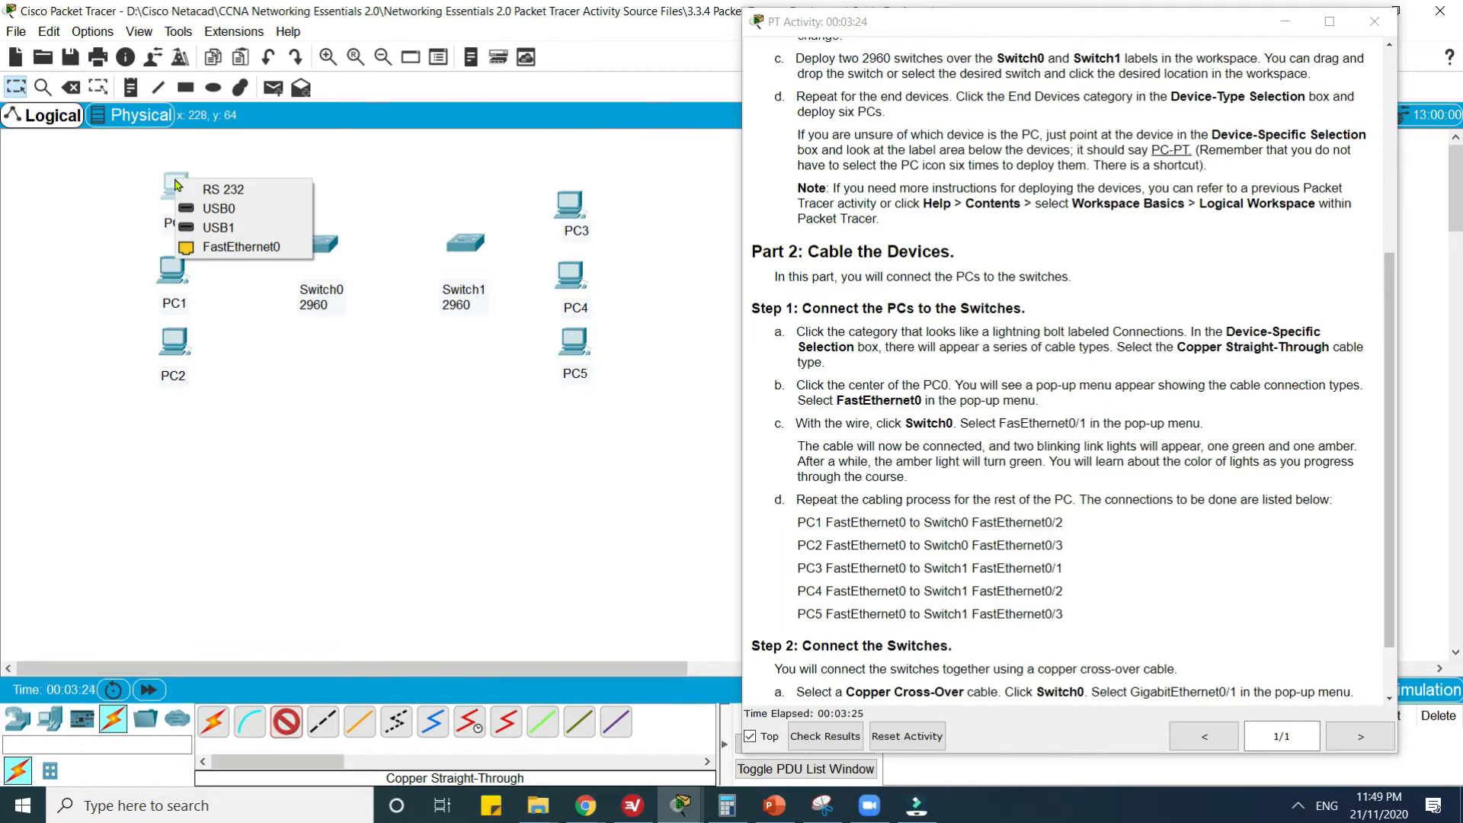
click(207, 252)
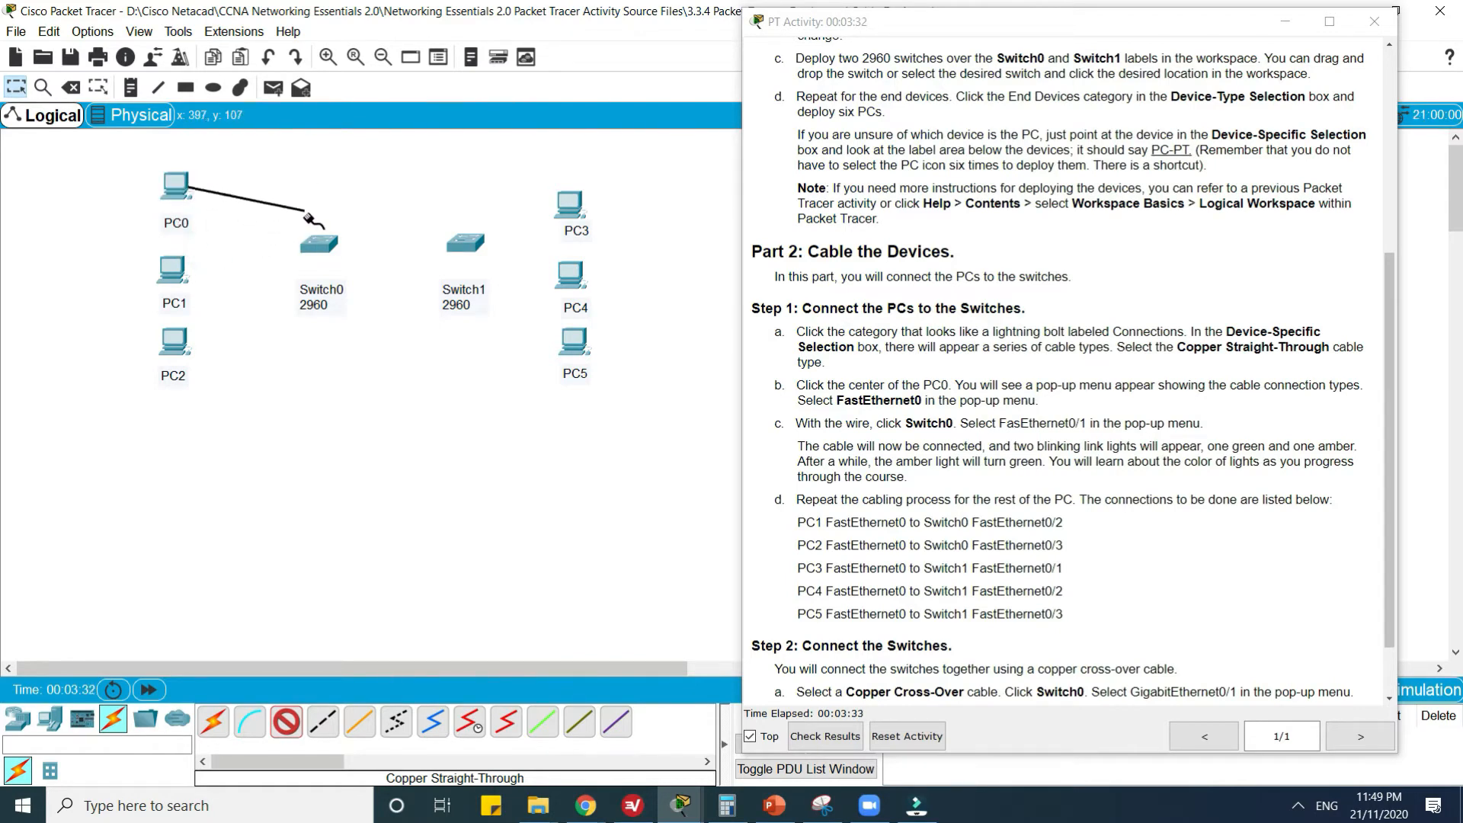
mouse_move(319, 244)
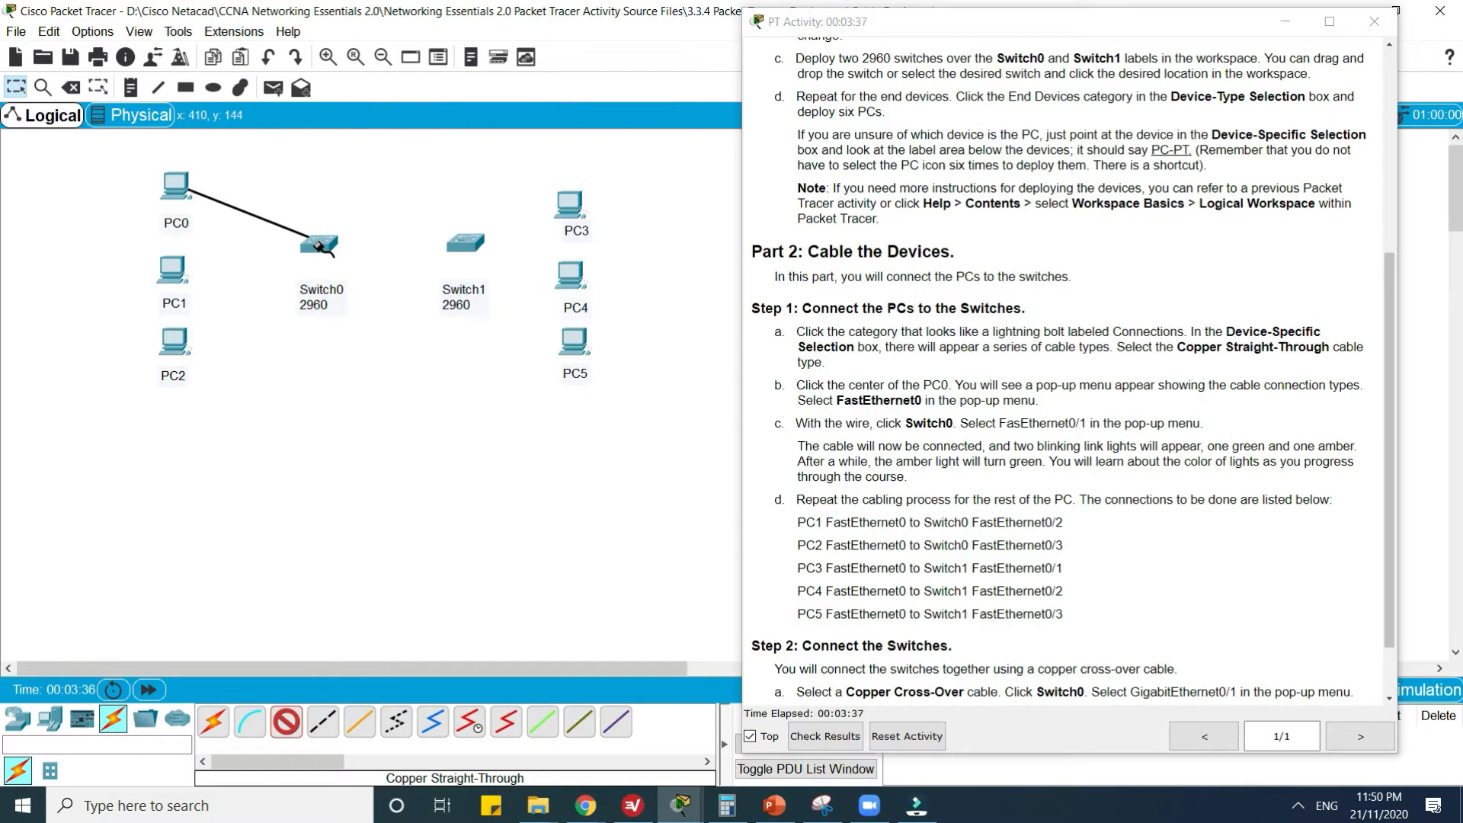
click(319, 246)
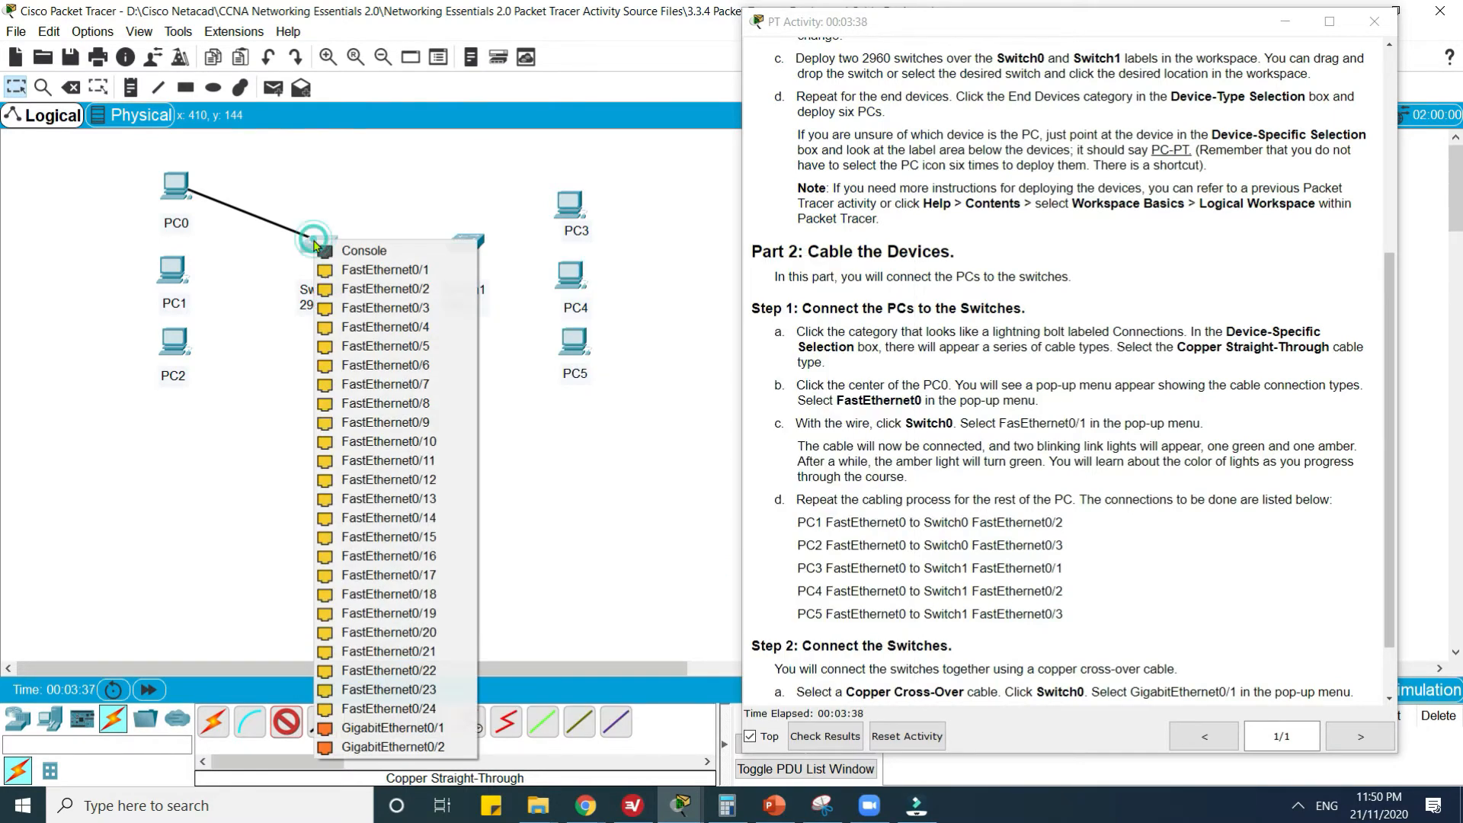
click(357, 272)
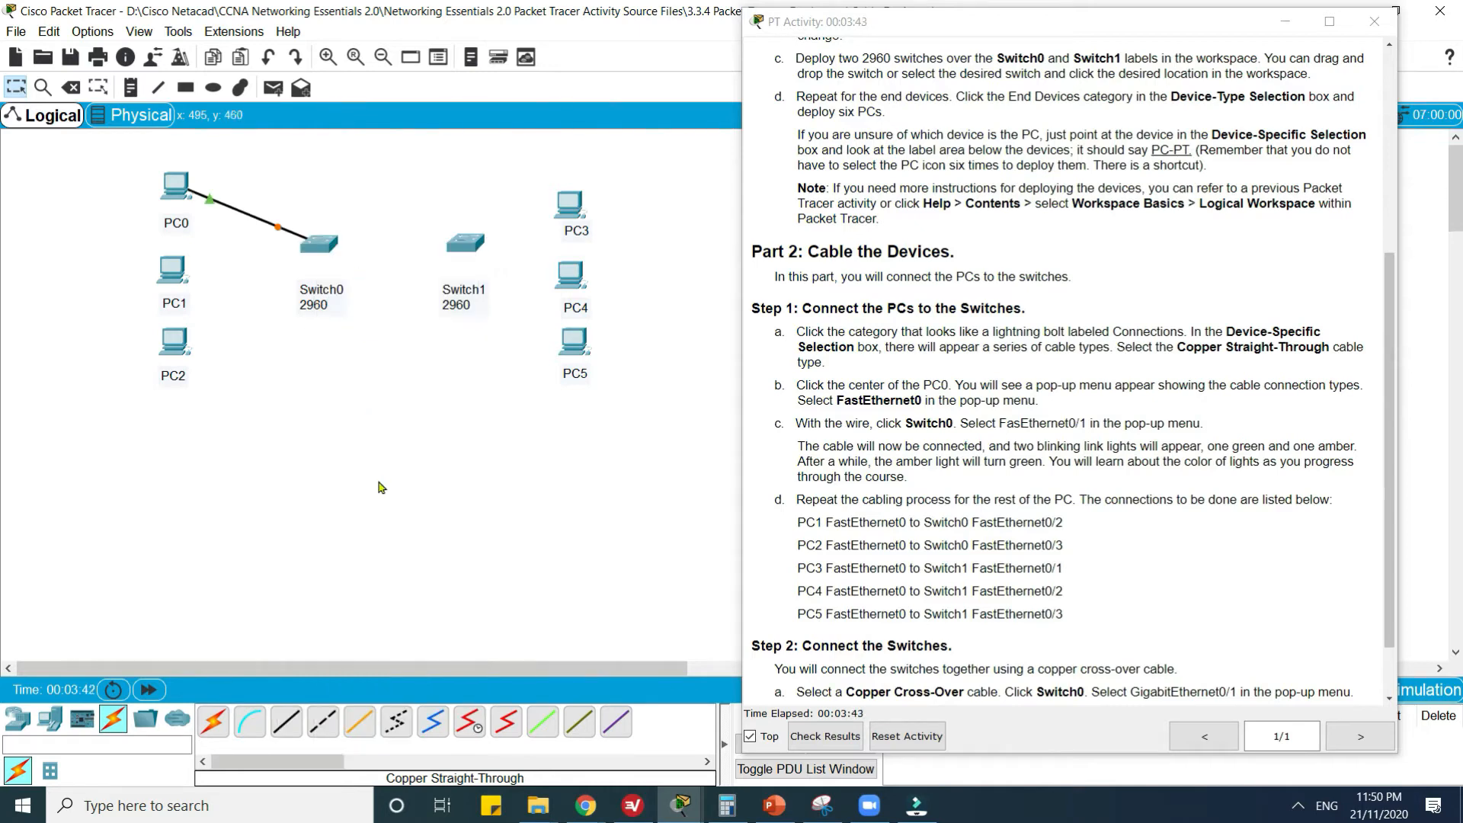
- Connect PC1 FastEthernet0 to Switch0 FastEthernet0/2 with a Copper Straight-Through cable
click(283, 724)
mouse_move(175, 273)
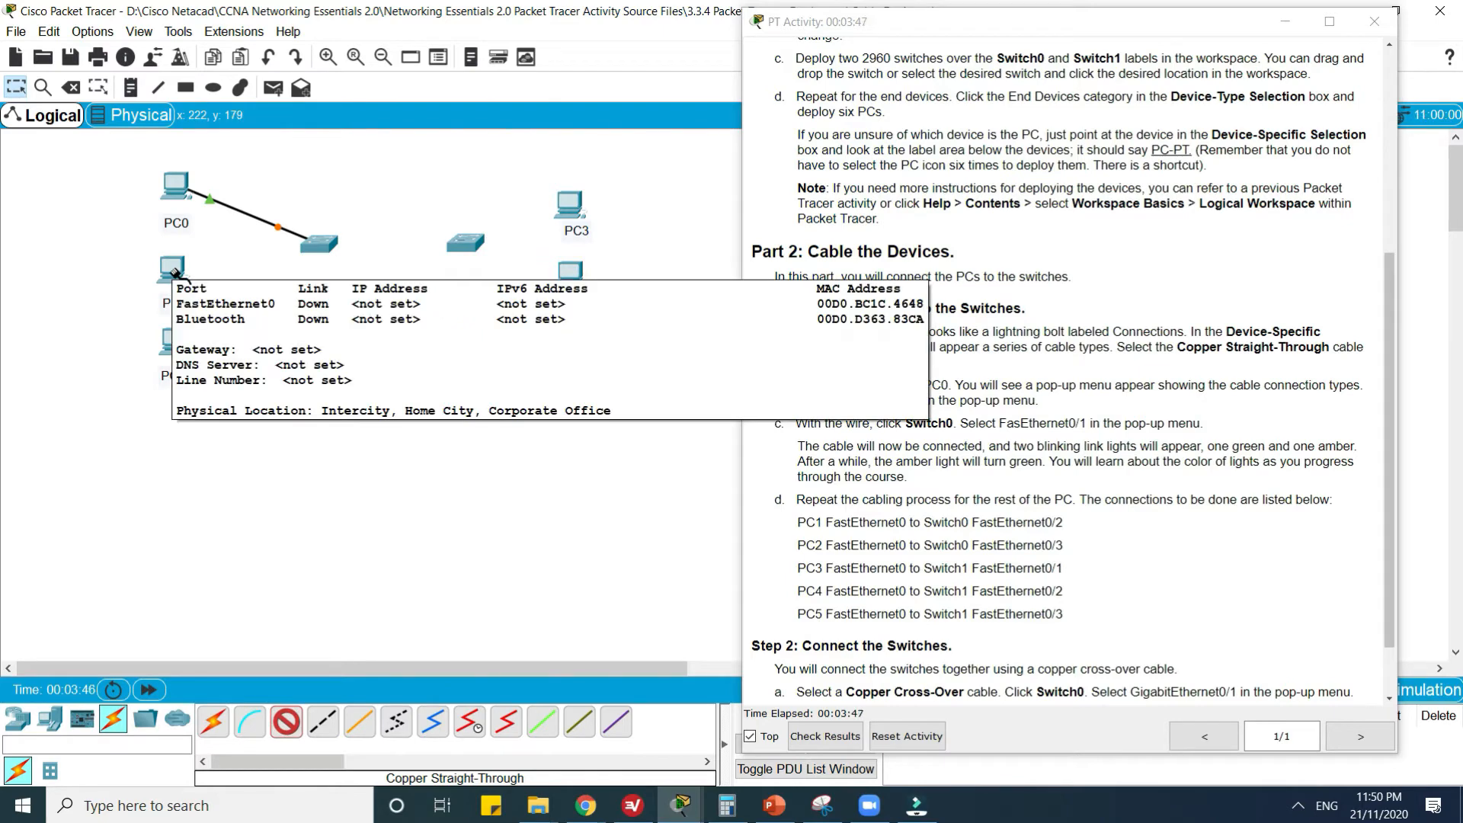
click(174, 271)
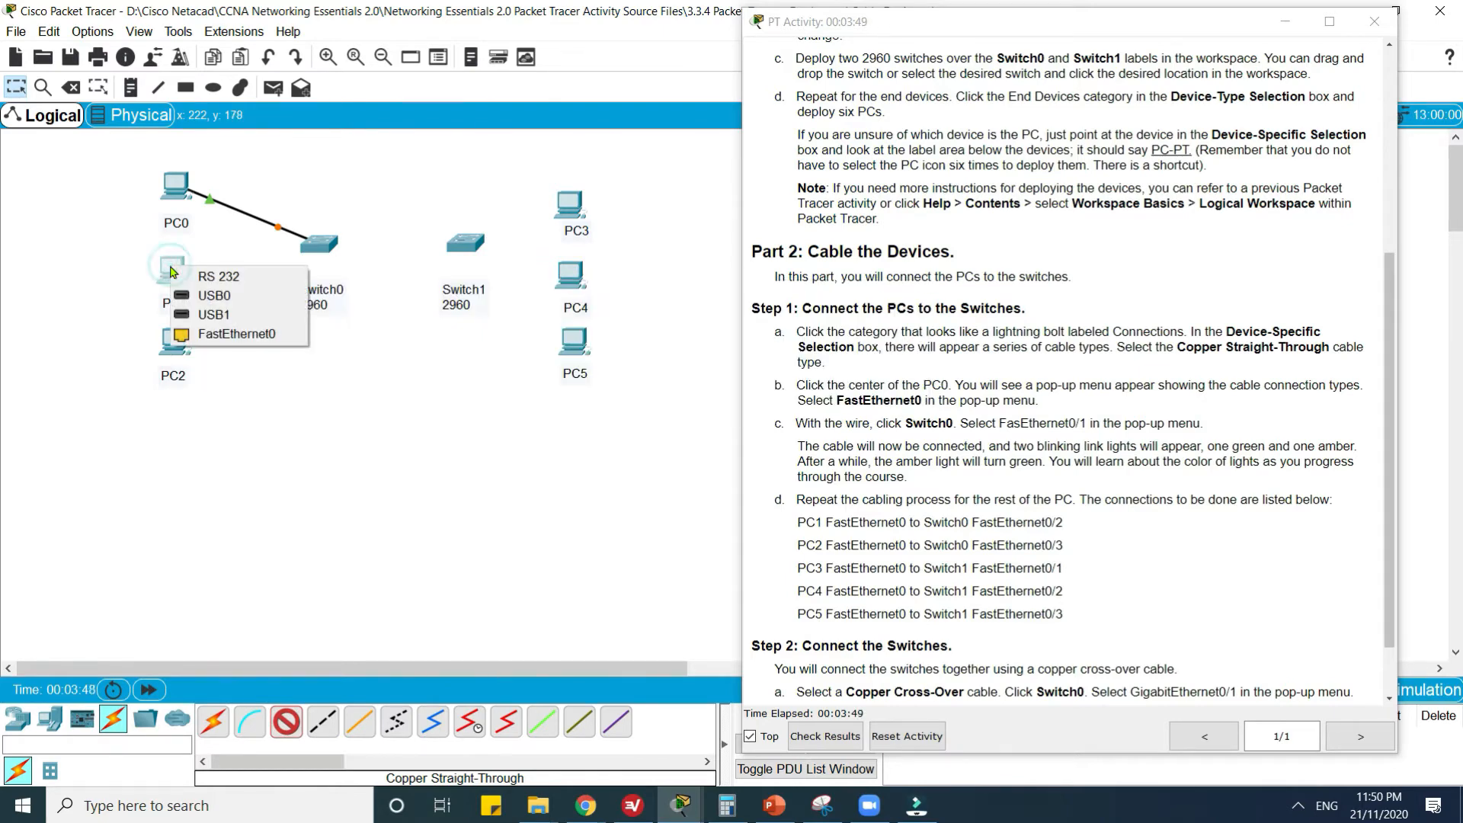
click(214, 334)
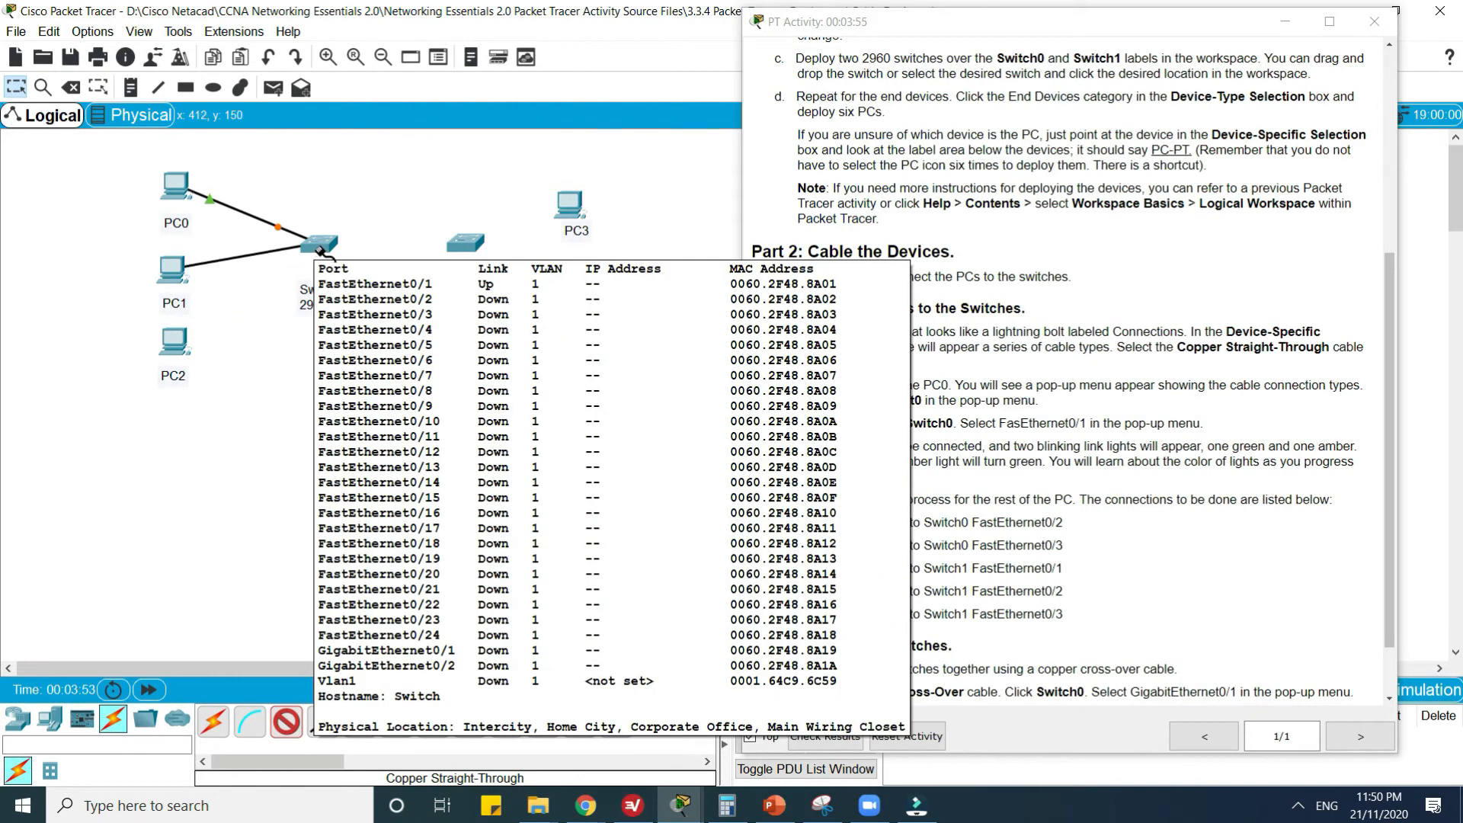
click(318, 250)
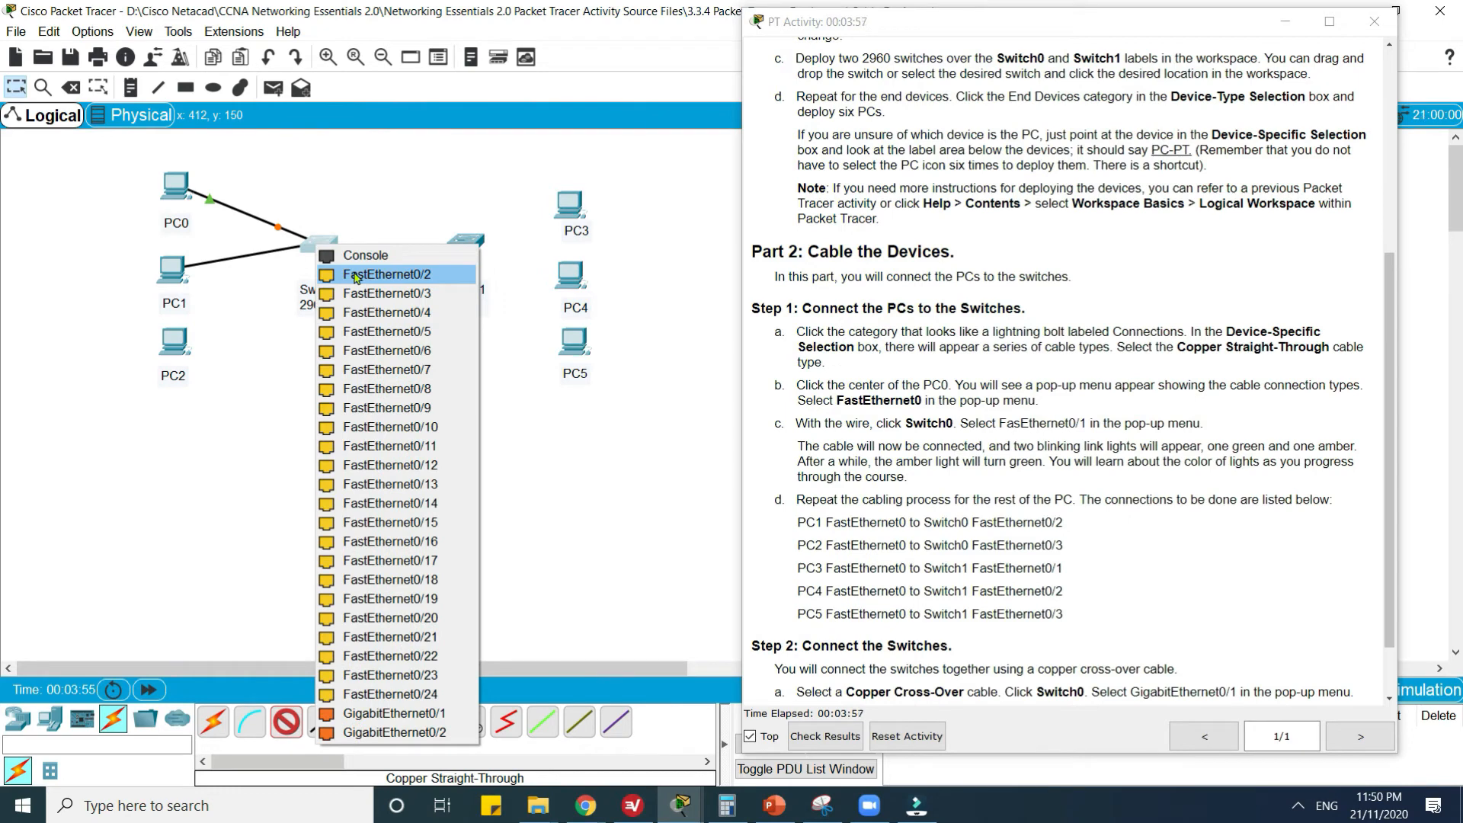
click(355, 276)
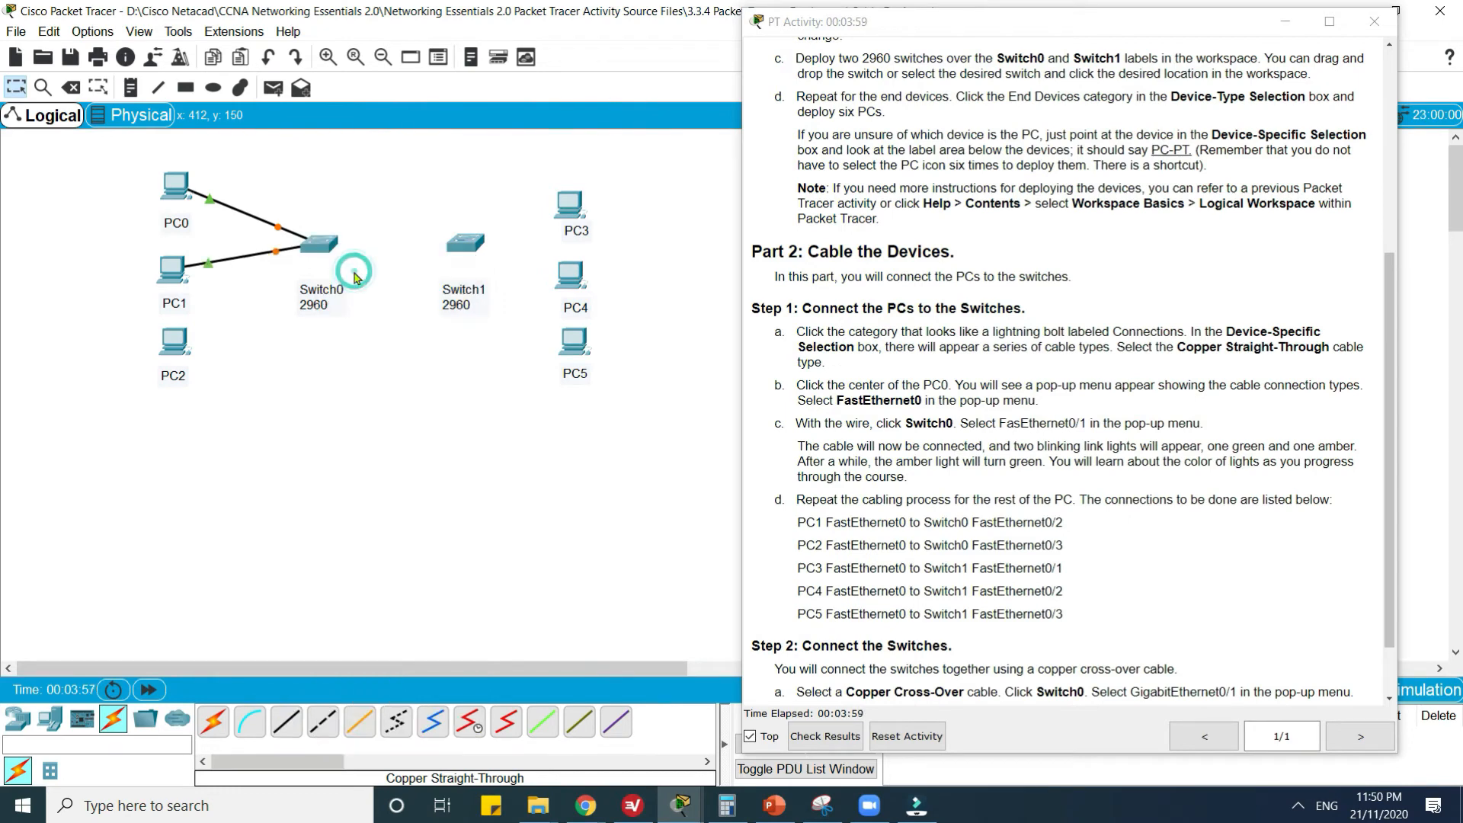
- Connect PC2 FastEthernet0 to Switch0 FastEthernet0/3 with a Copper Straight-Through cable
click(289, 725)
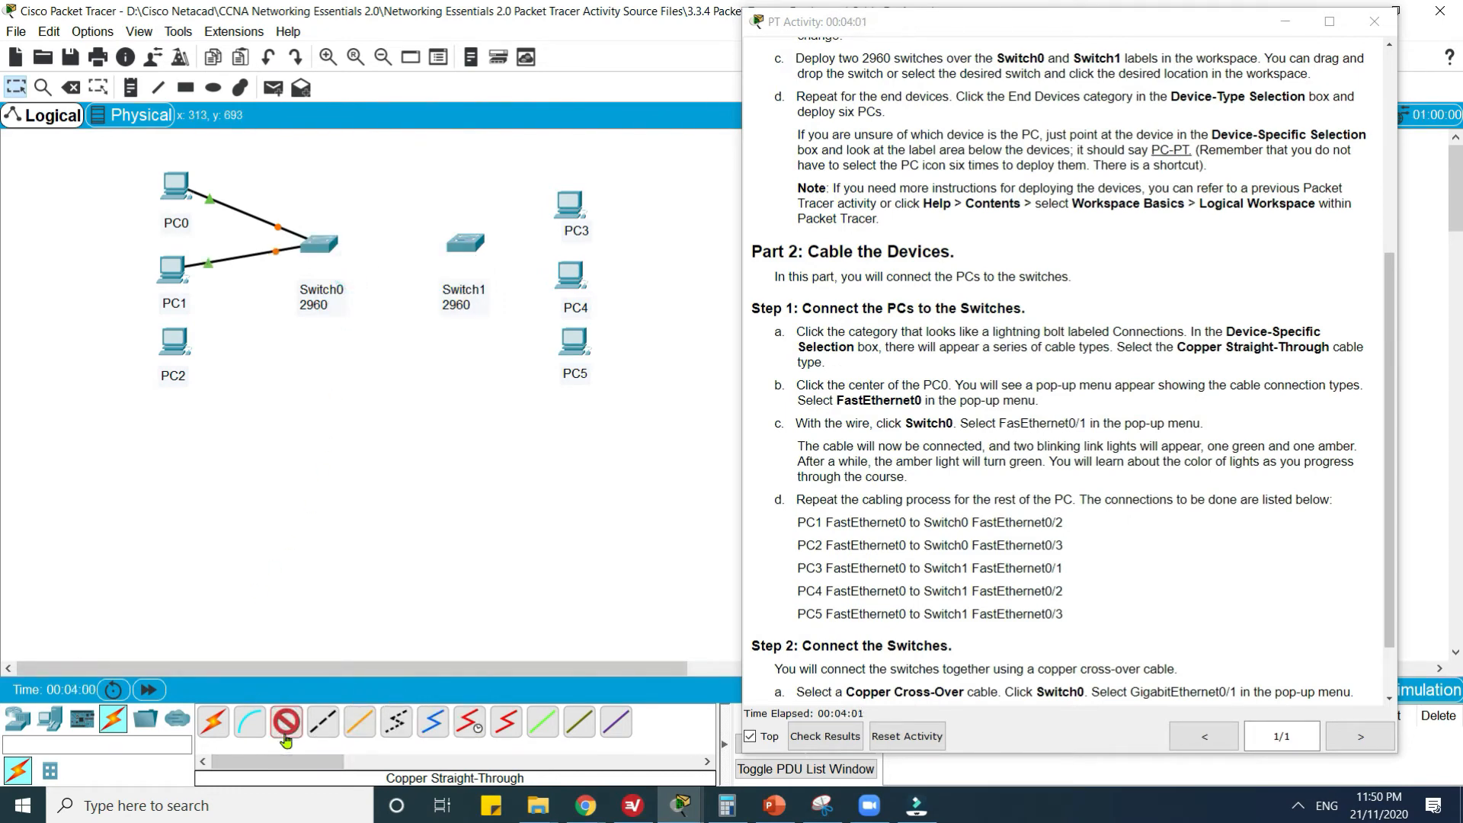
click(178, 342)
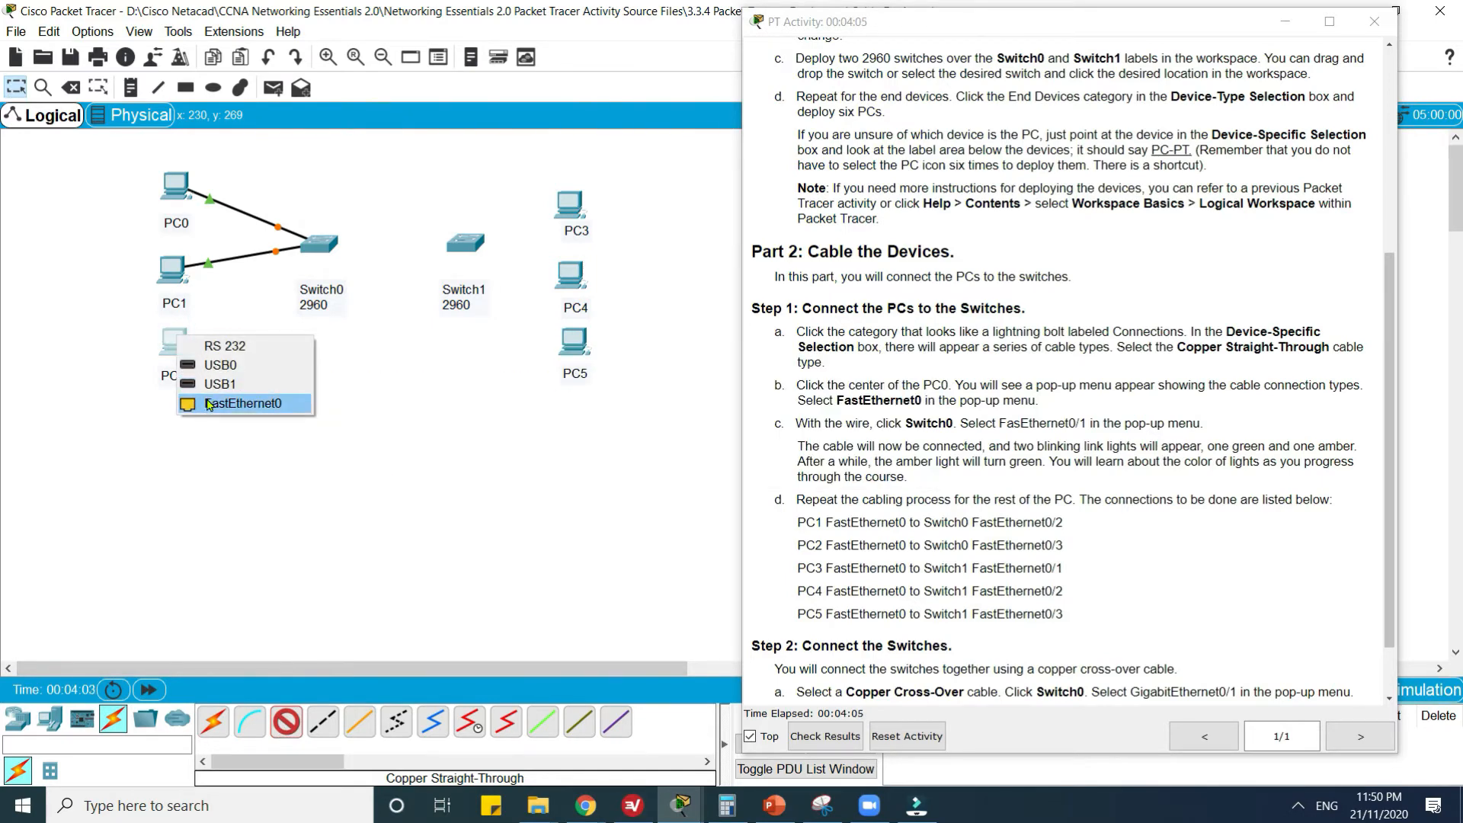
click(207, 405)
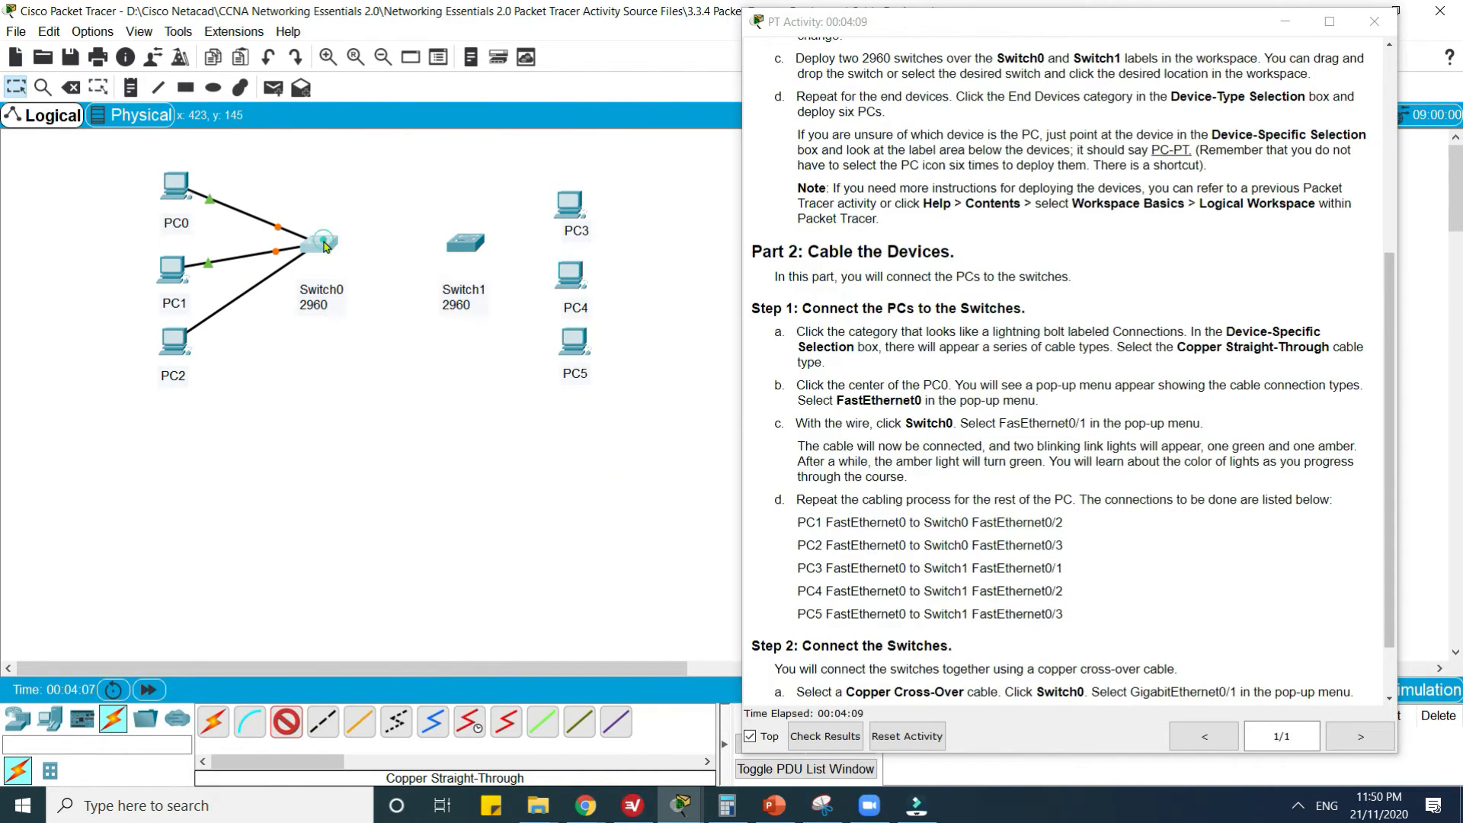
click(328, 244)
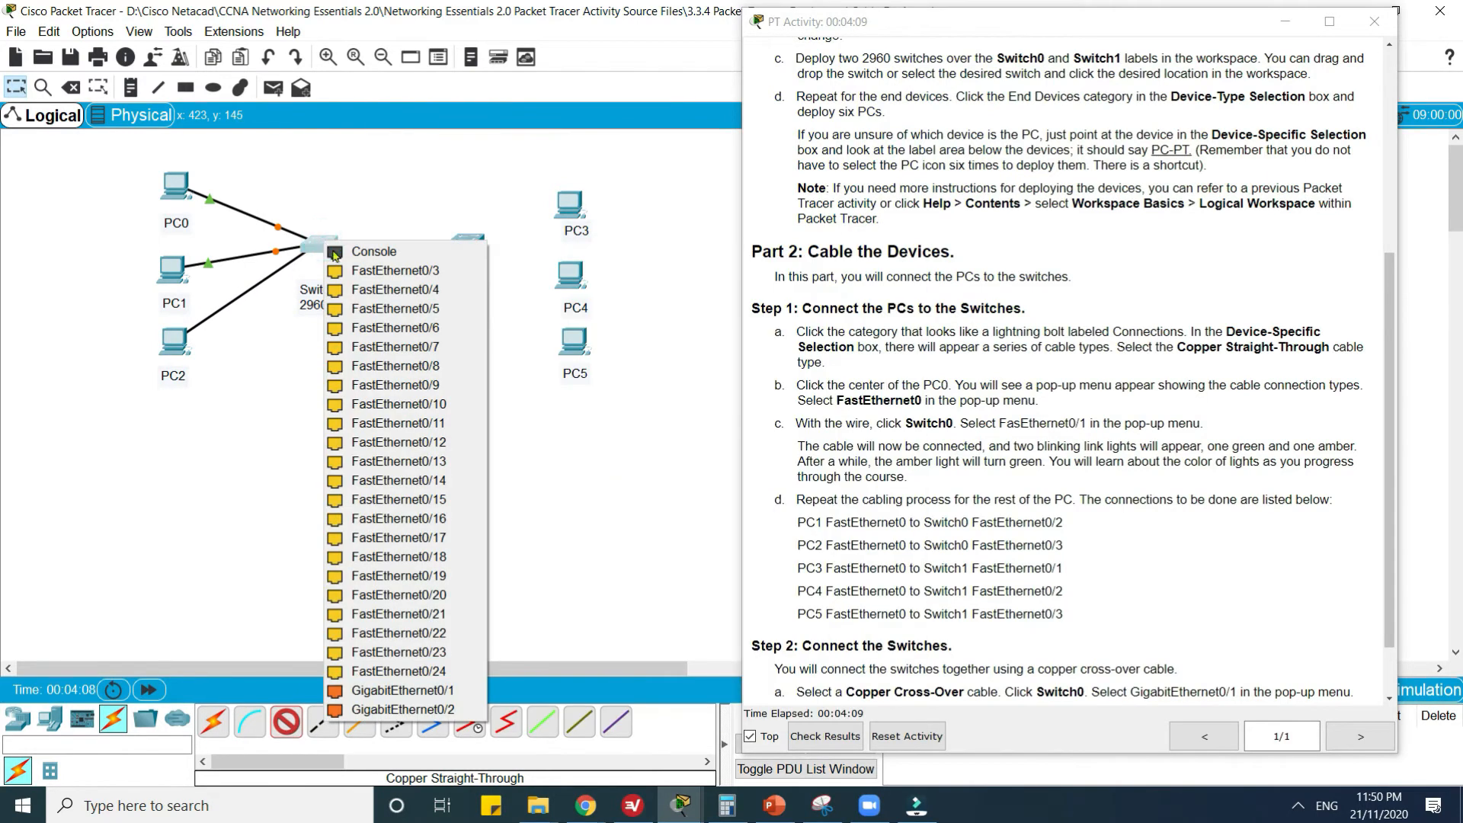
click(373, 272)
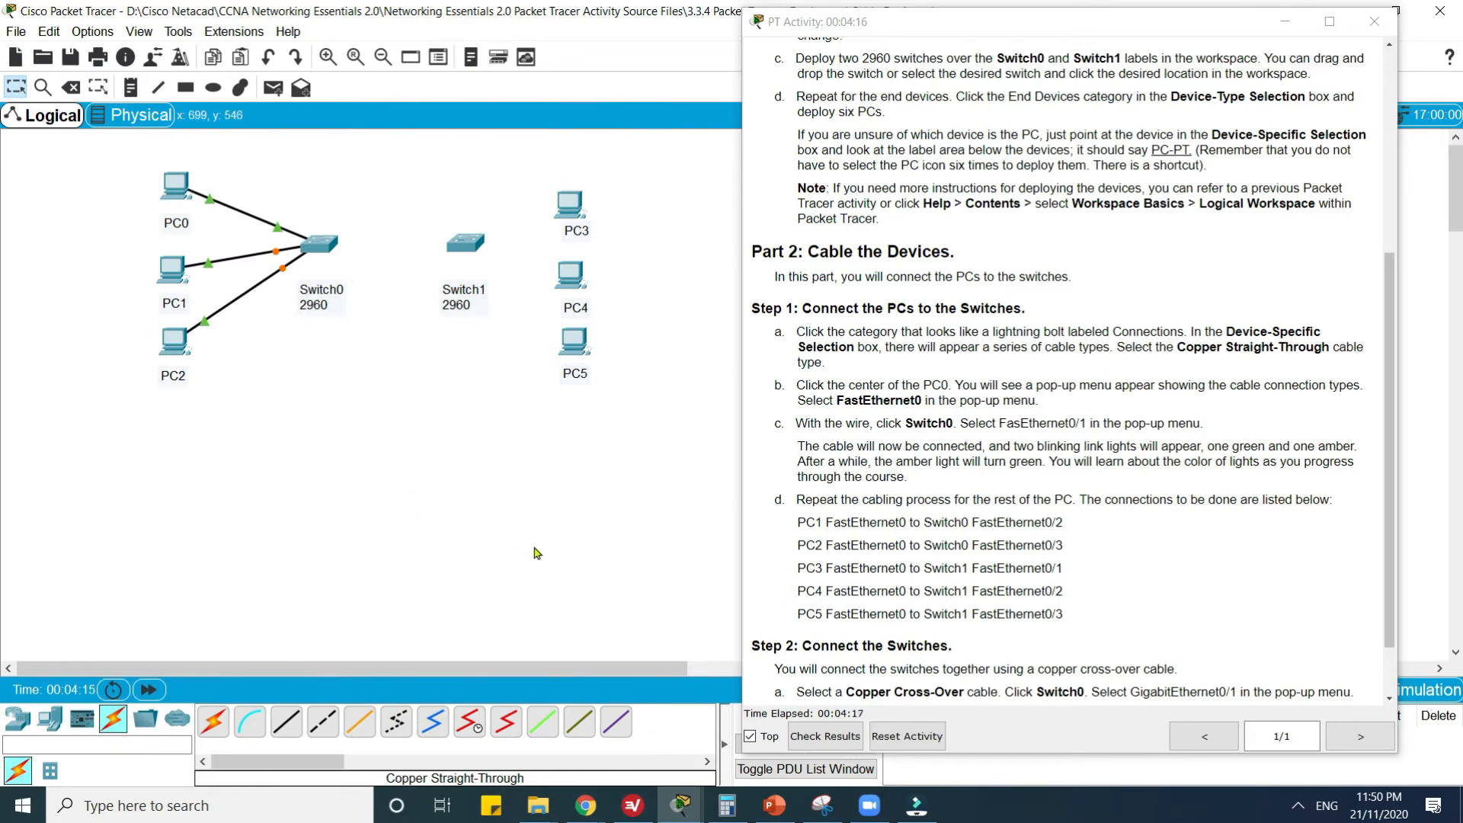
- Connect PC3 FastEthernet0 to Switch1 FastEthernet0/1 with a Copper Straight-Through cable
click(286, 738)
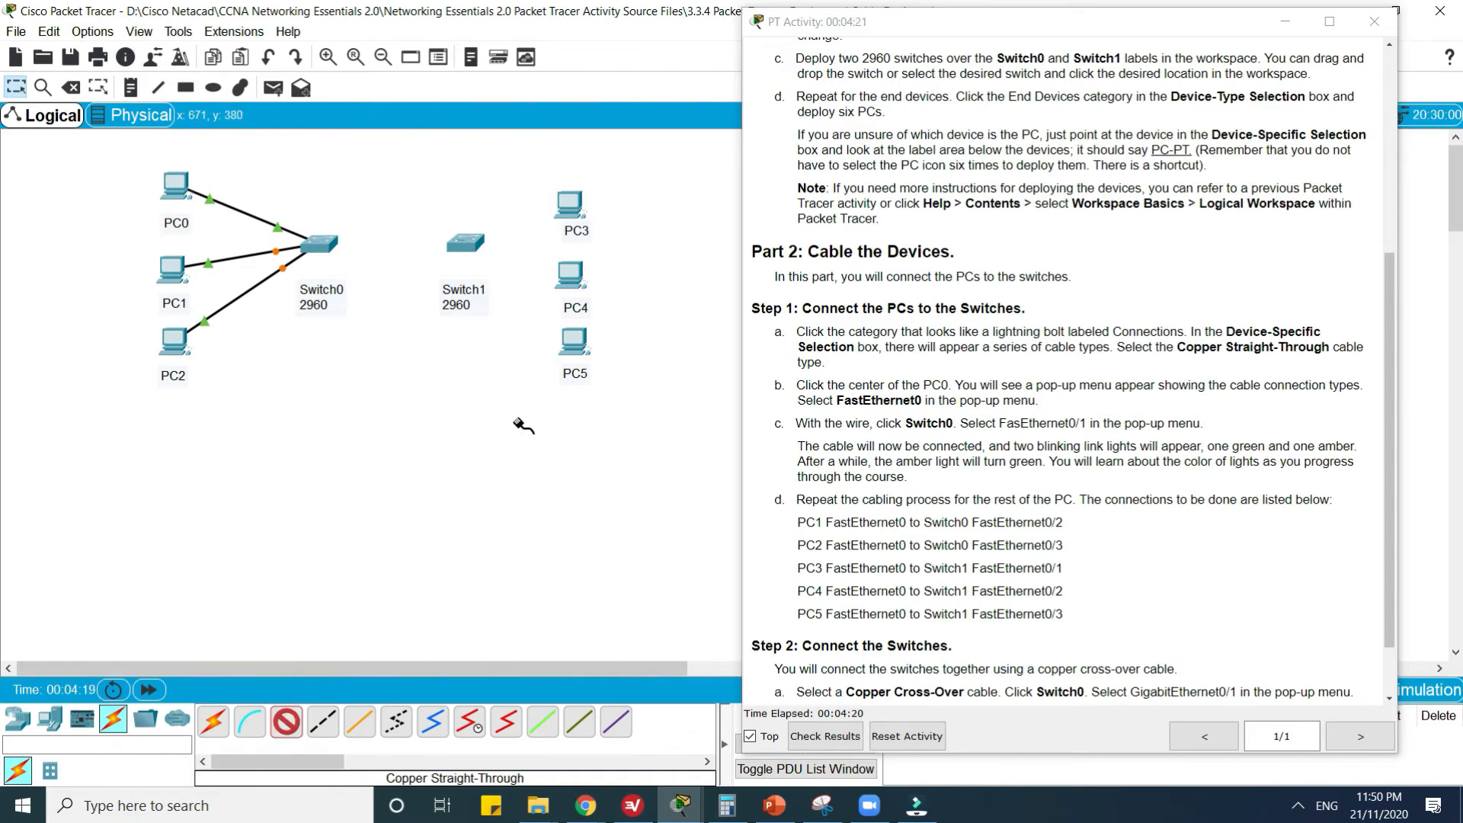
click(570, 208)
click(620, 272)
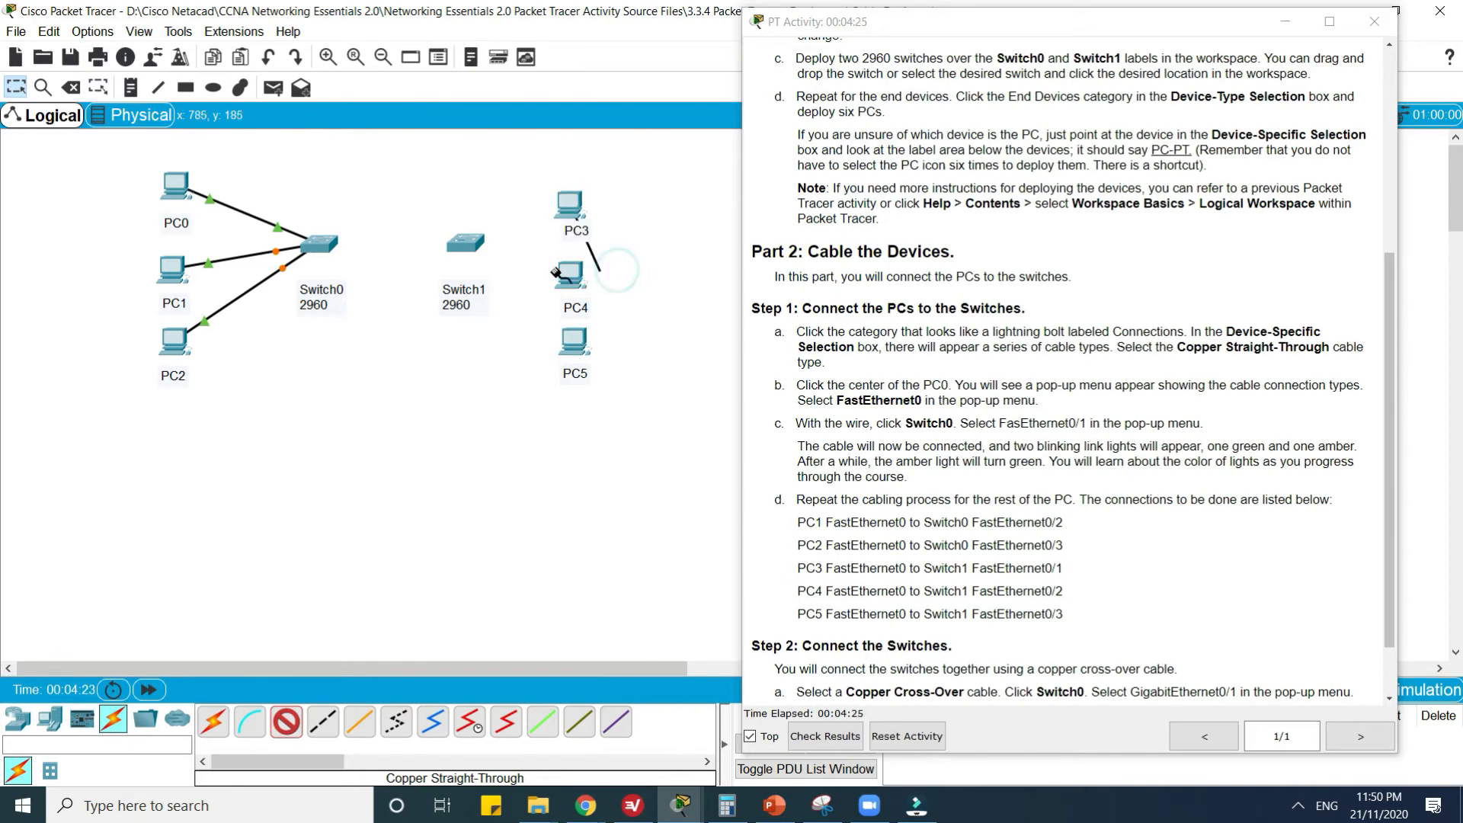
click(471, 245)
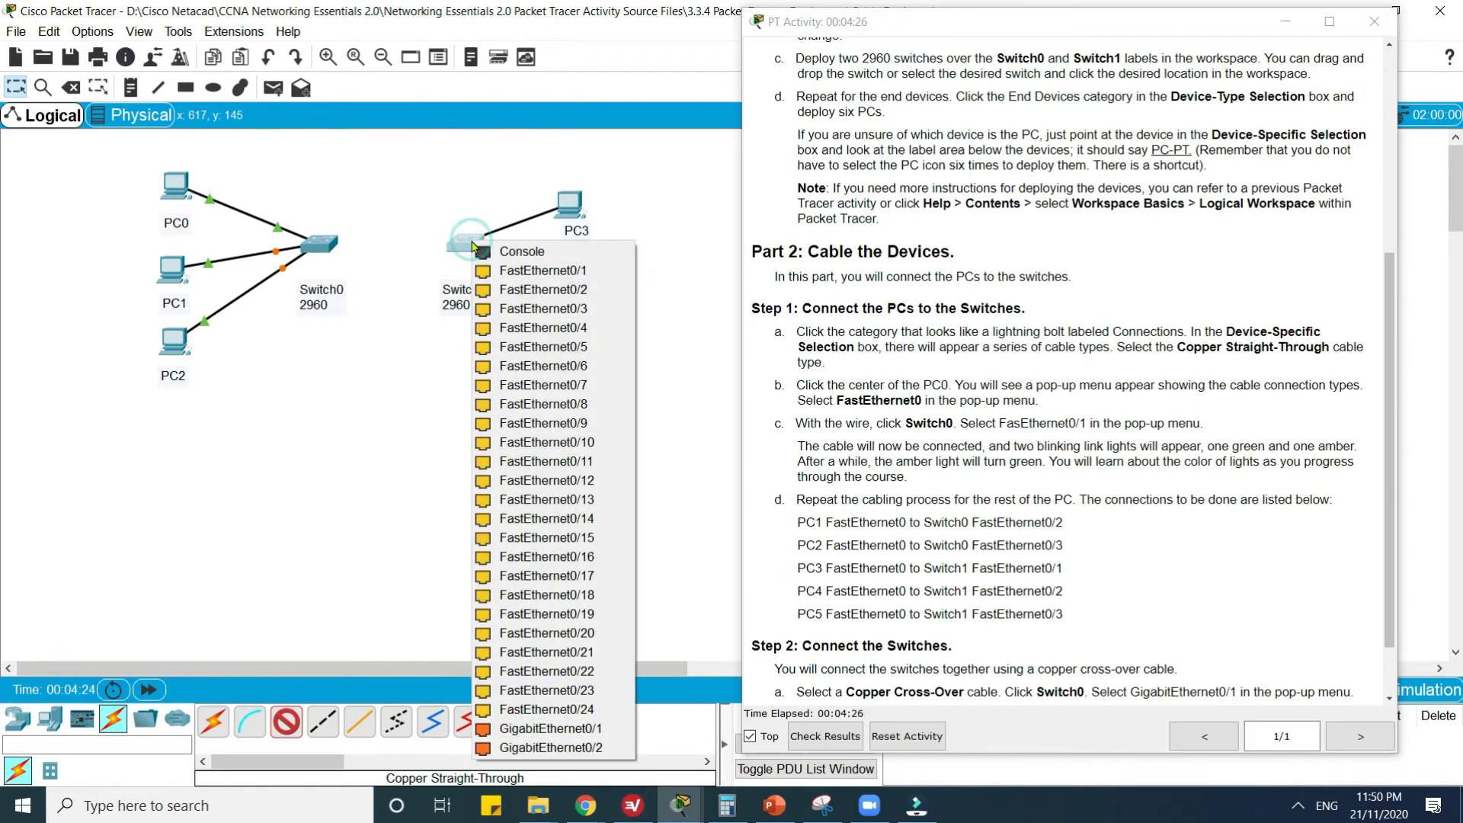
click(509, 271)
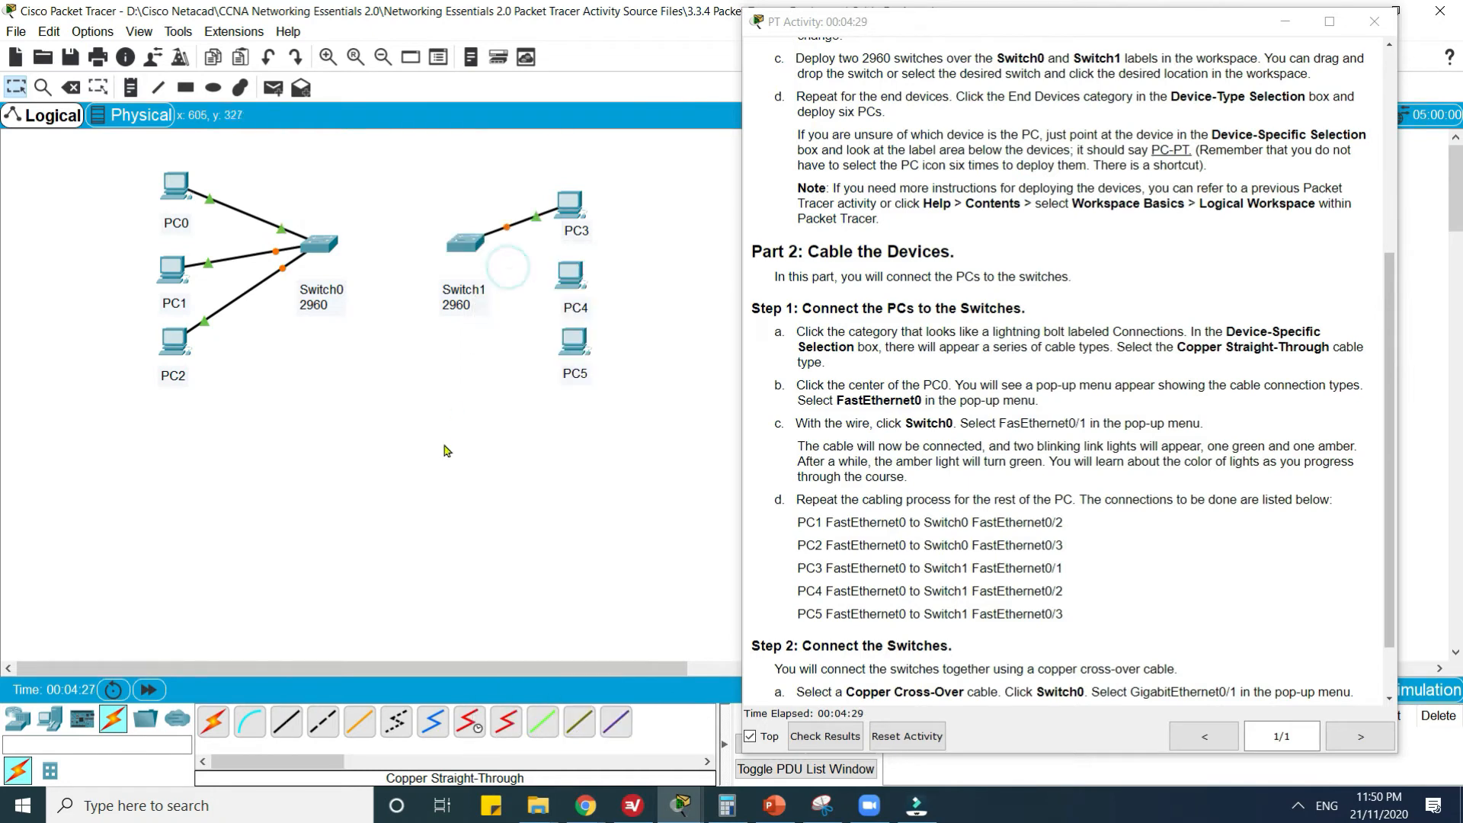
- Connect PC4 FastEthernet0 to Switch1 FastEthernet0/2 with a Copper Straight-Through cable
click(289, 733)
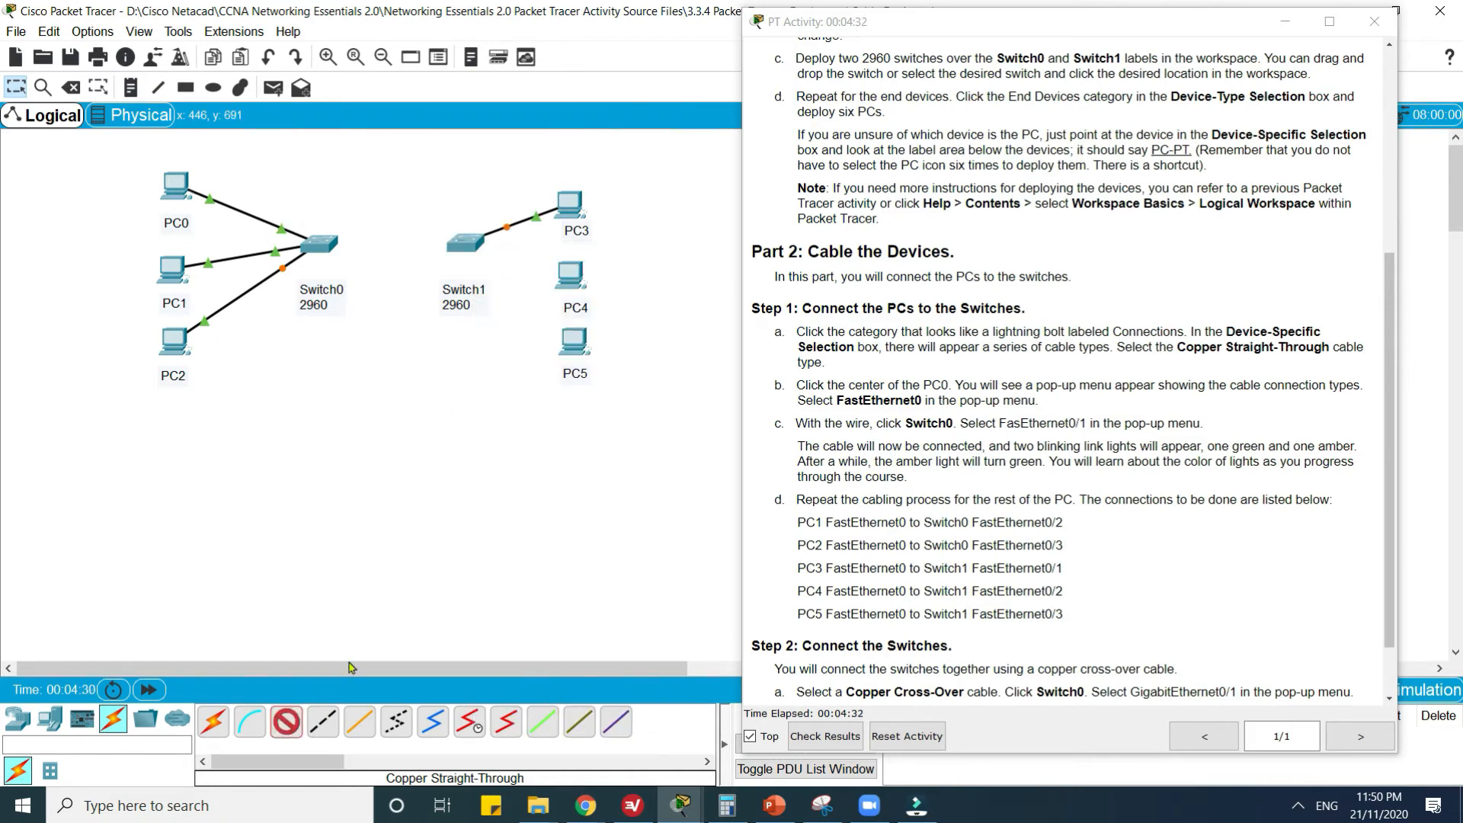
click(570, 280)
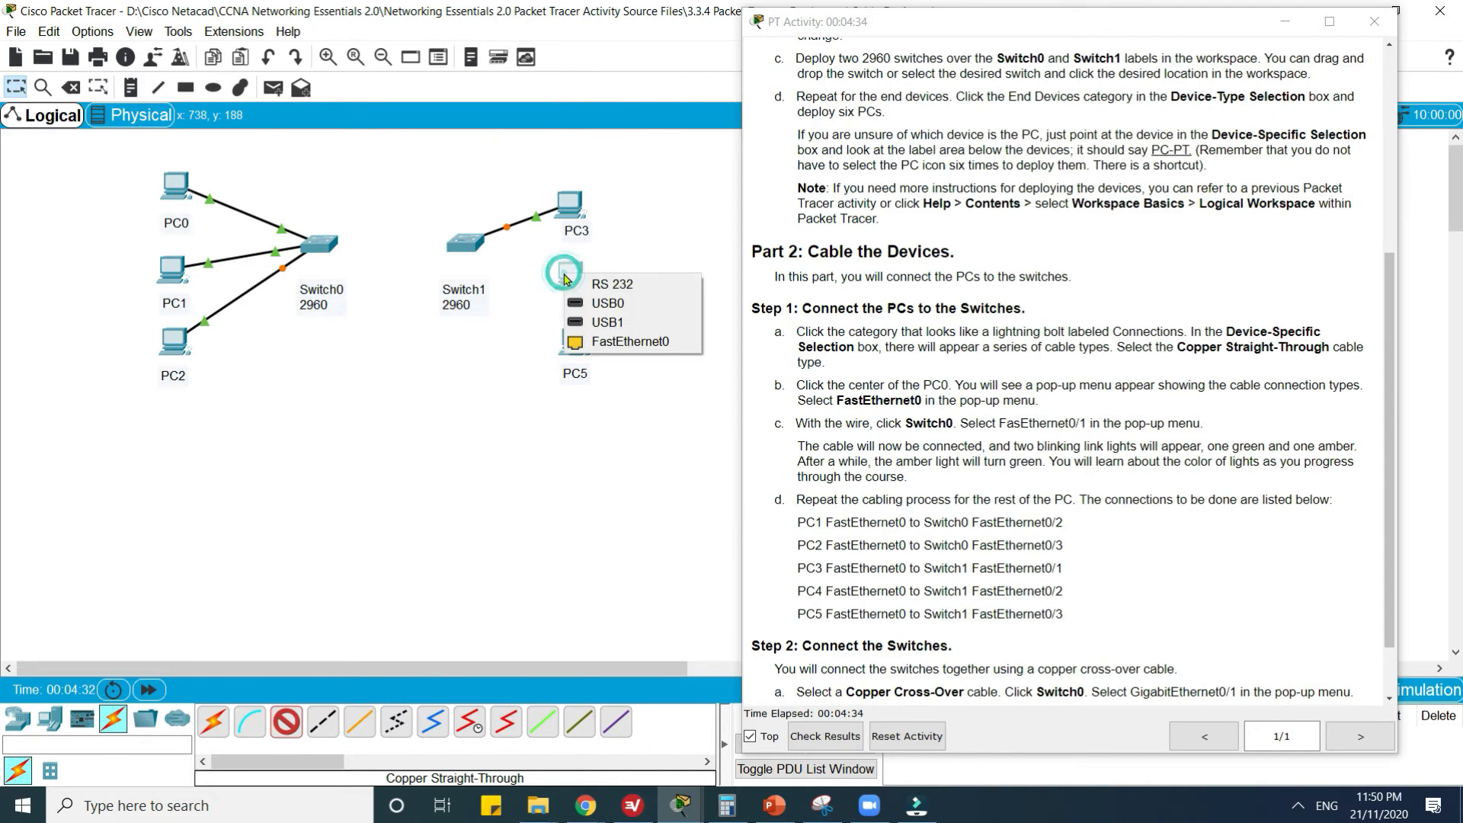
click(632, 343)
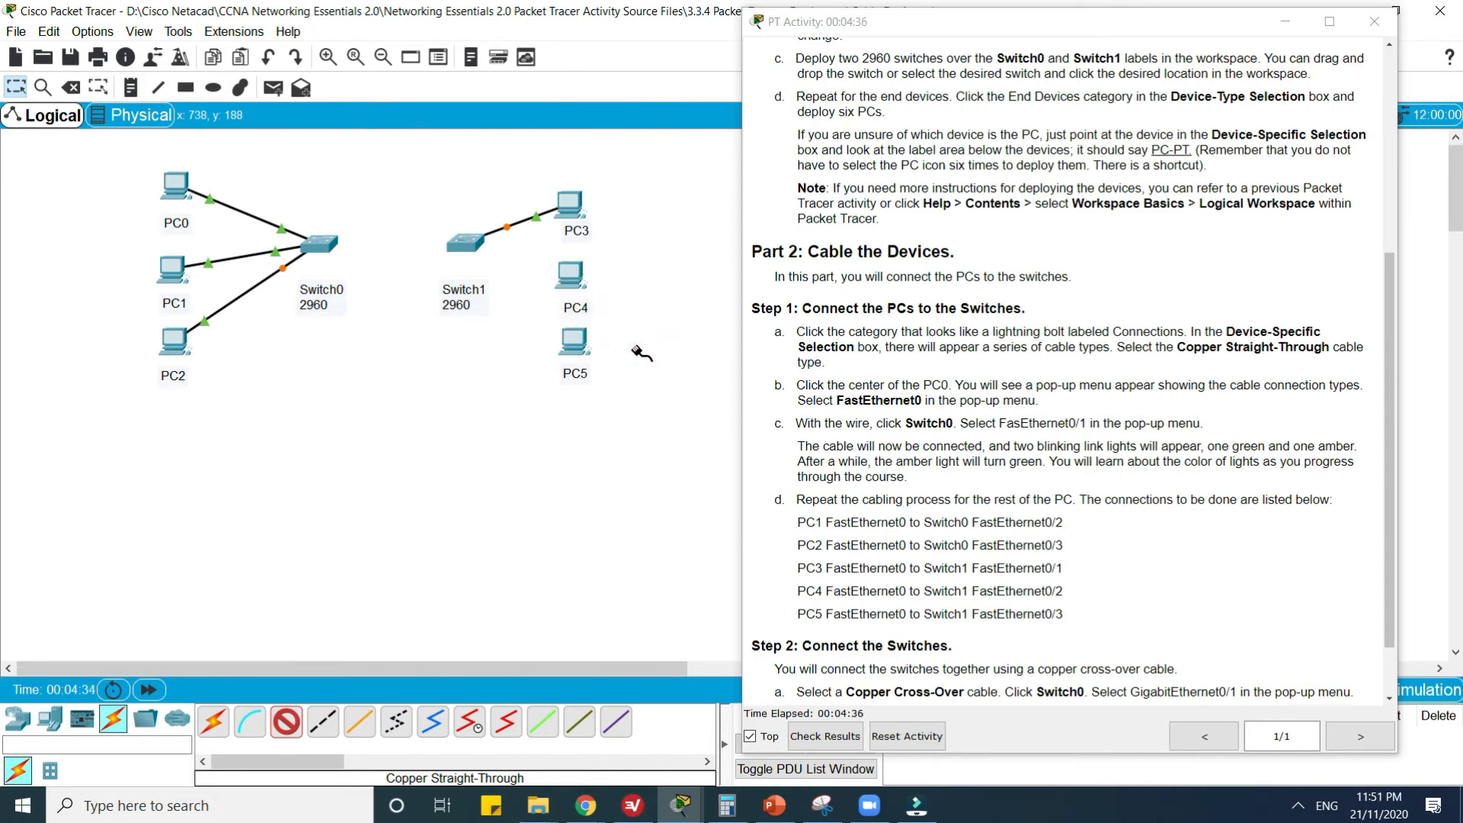
click(475, 246)
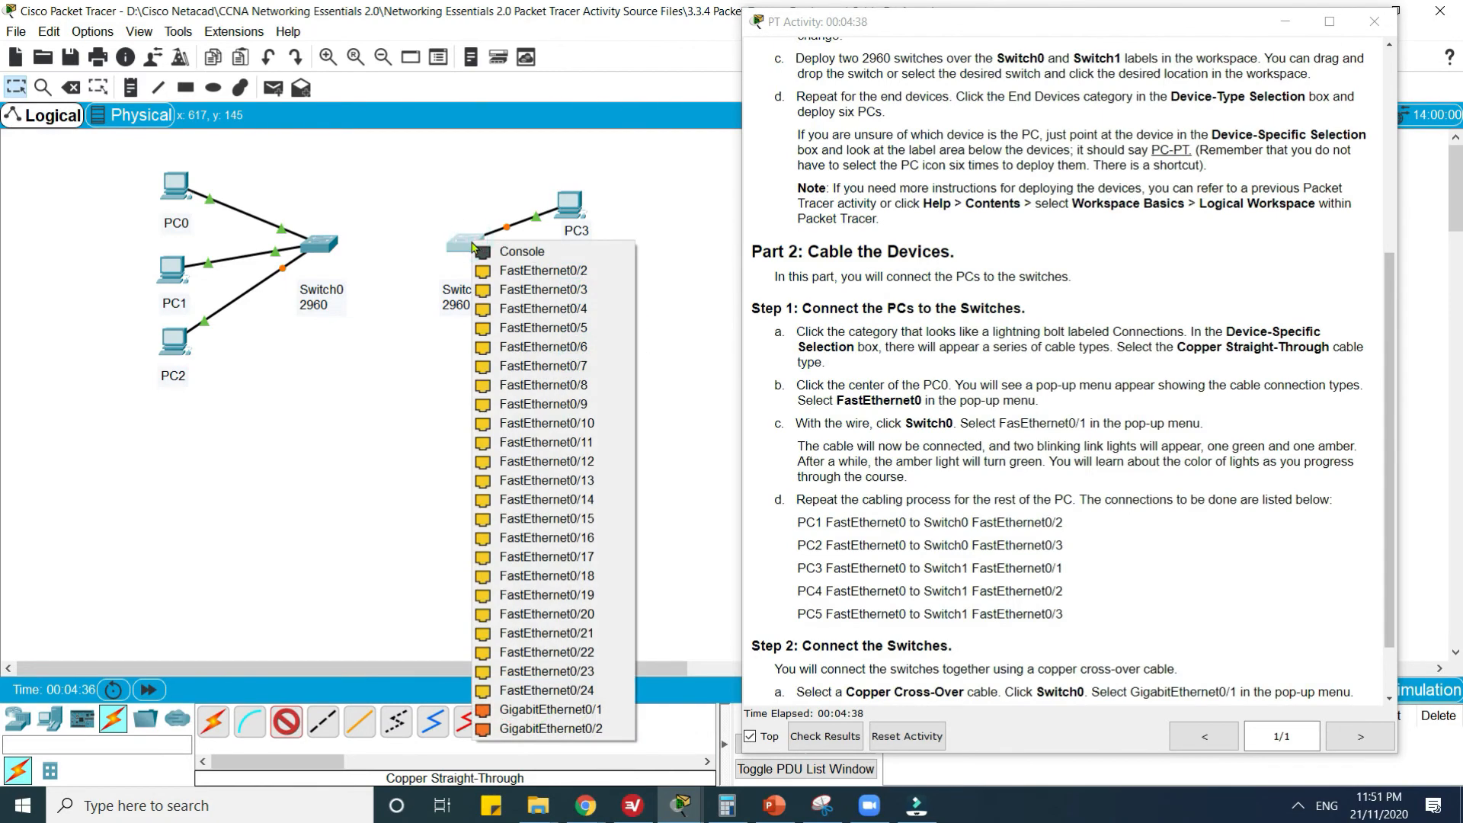
click(503, 271)
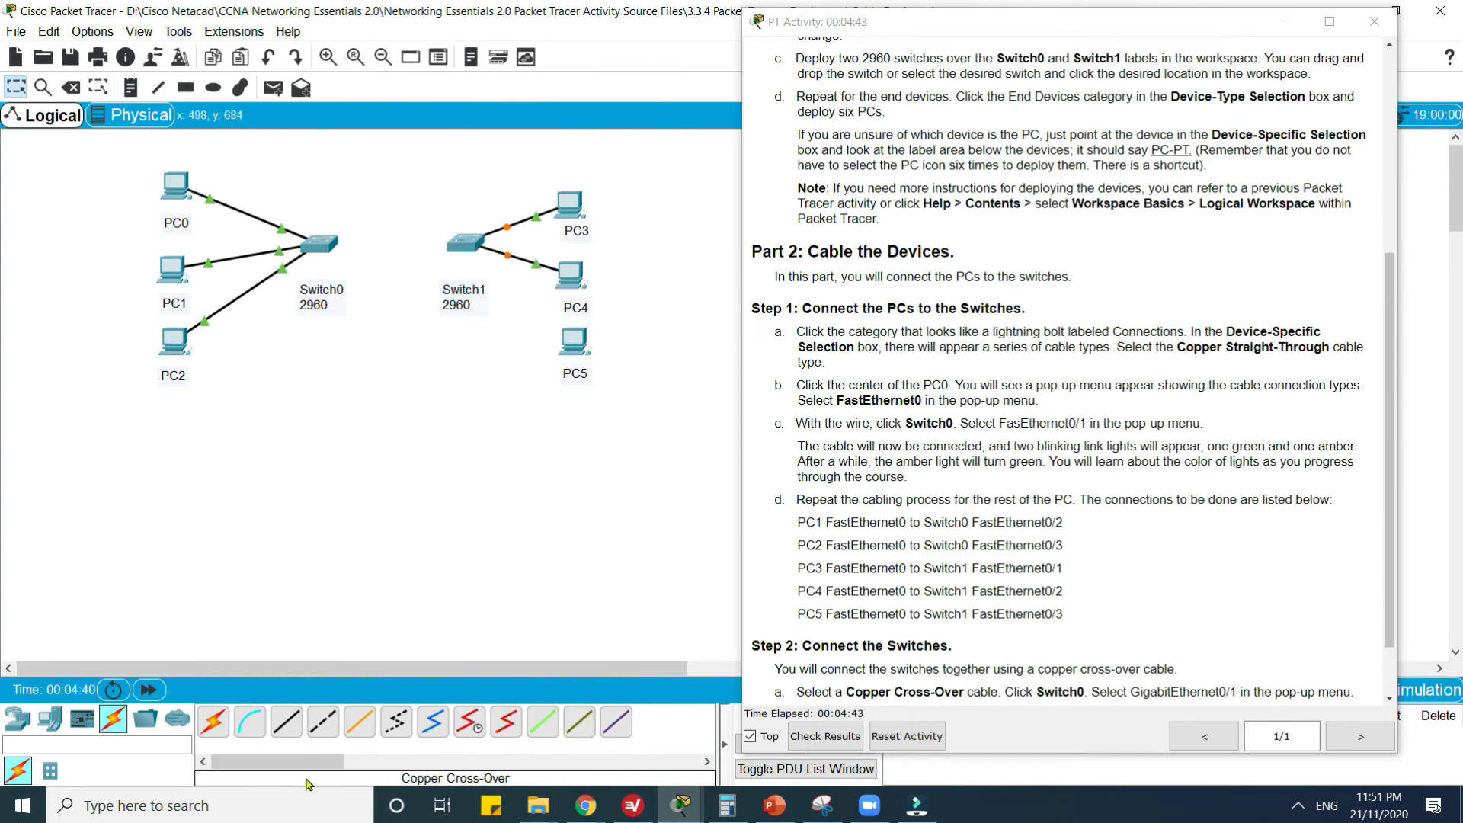
- Connect PC5 FastEthernet0 to Switch1 FastEthernet0/3 with a Copper Straight-Through cable
click(286, 721)
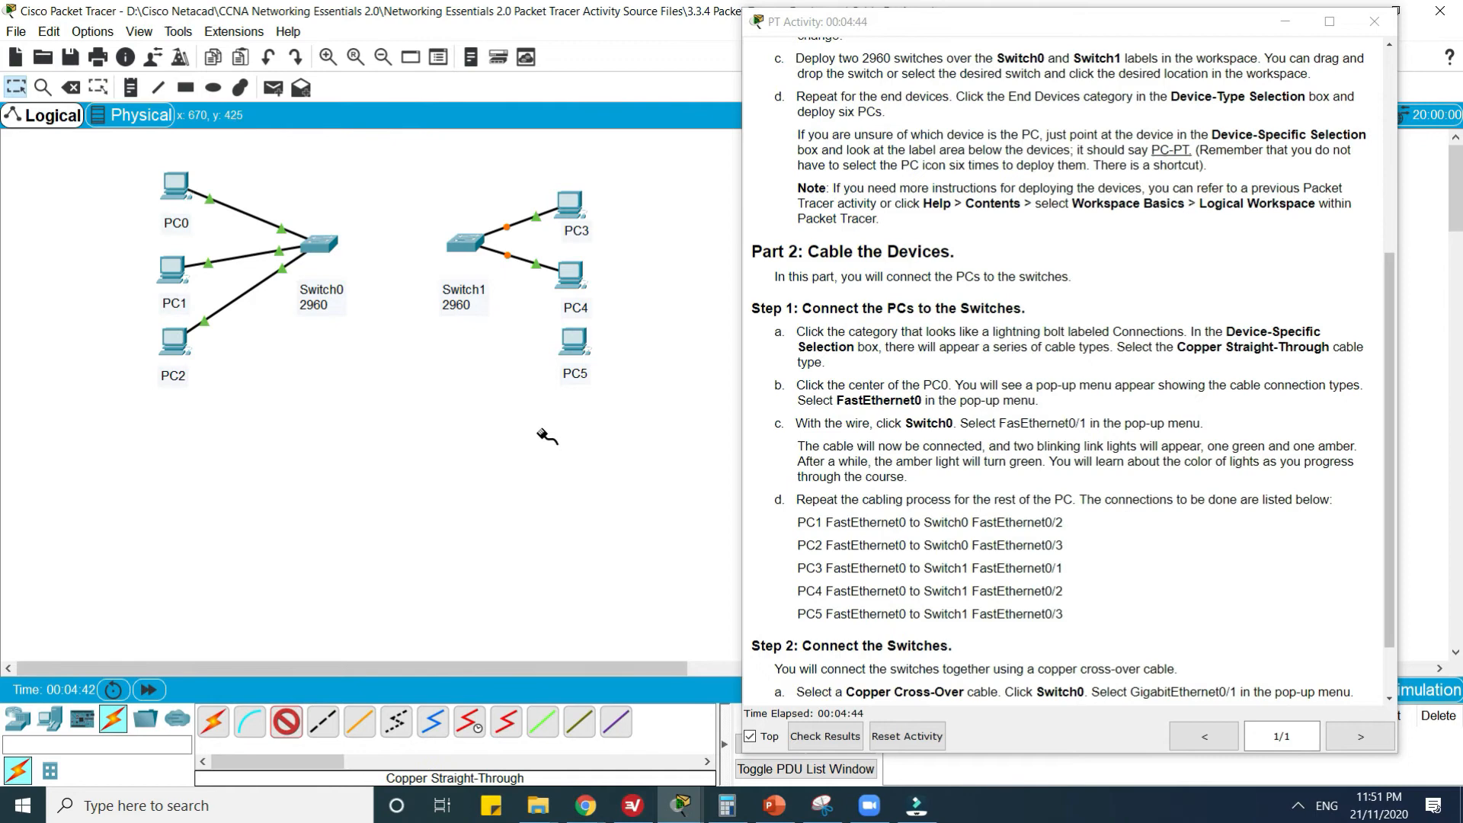
click(573, 341)
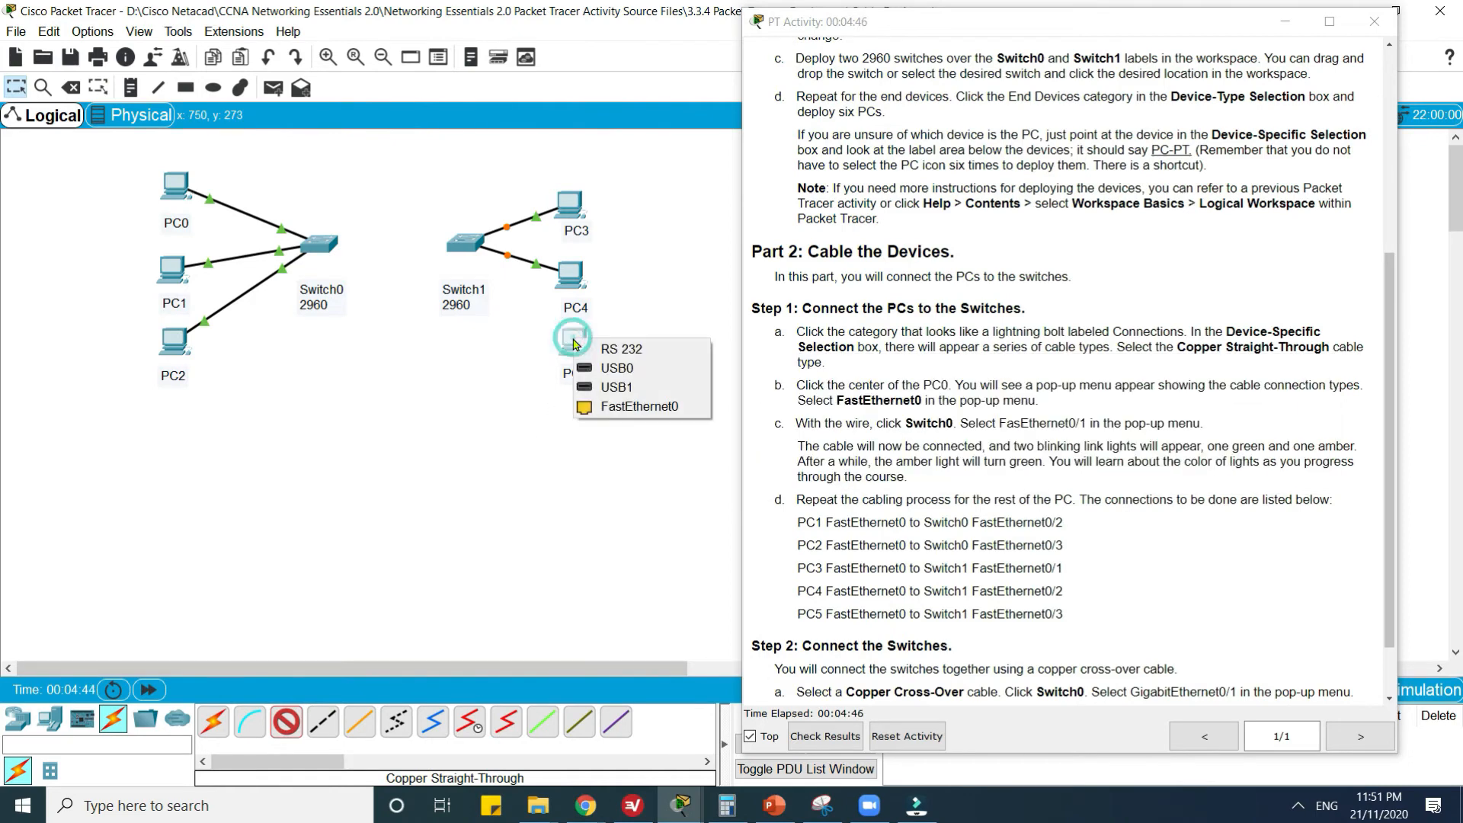
click(618, 408)
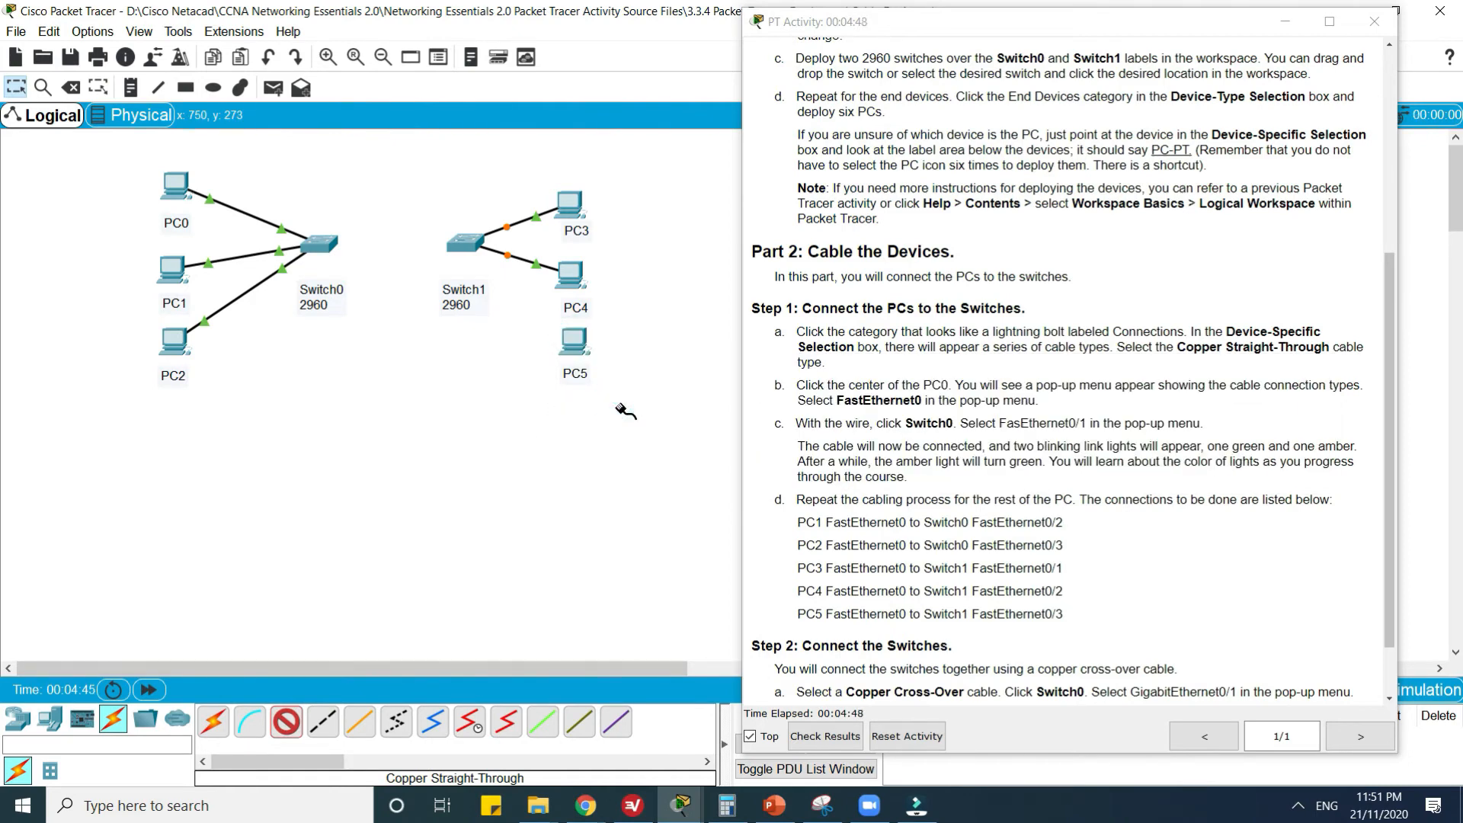
click(464, 246)
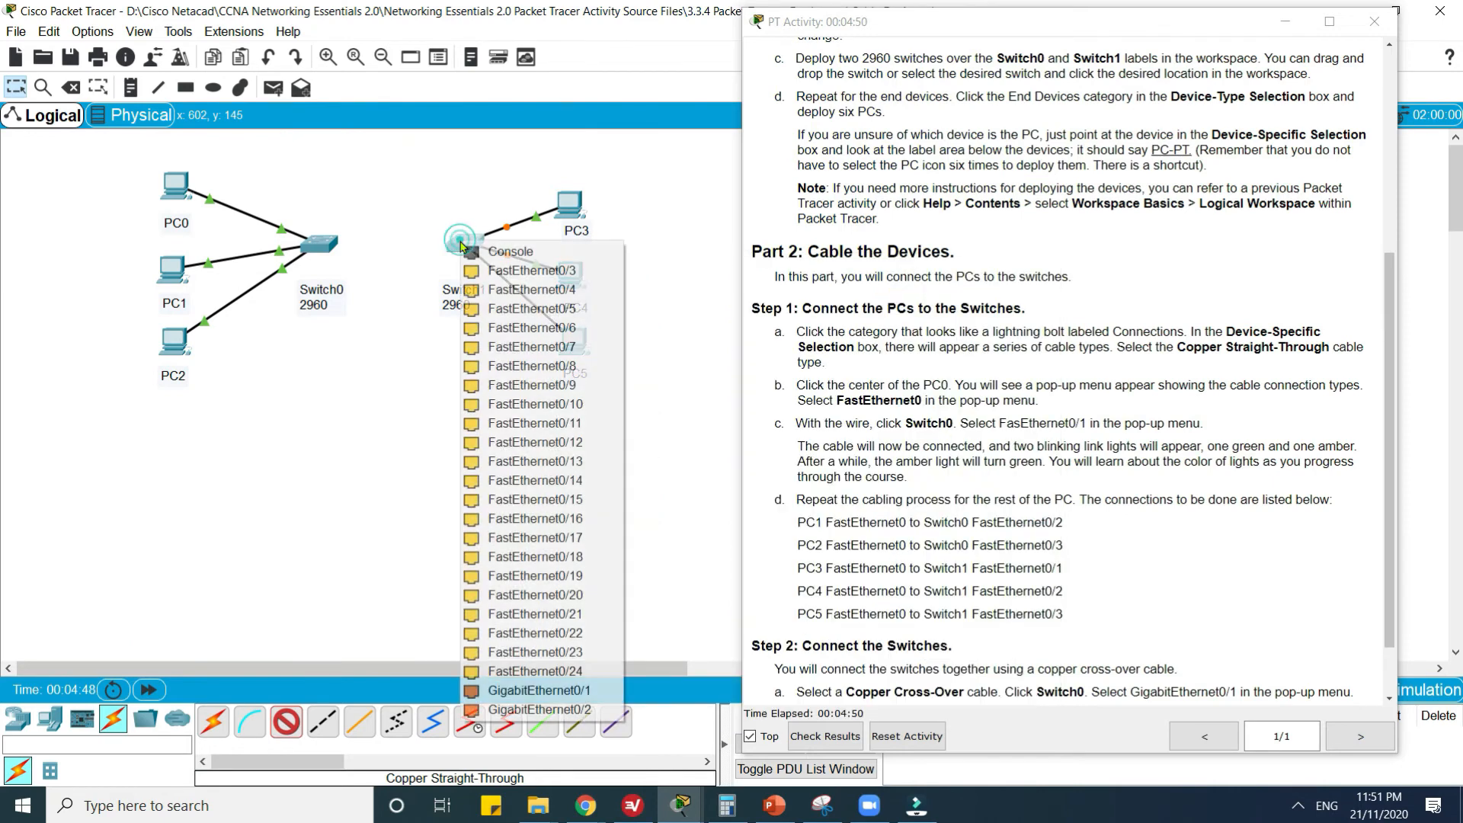
click(484, 272)
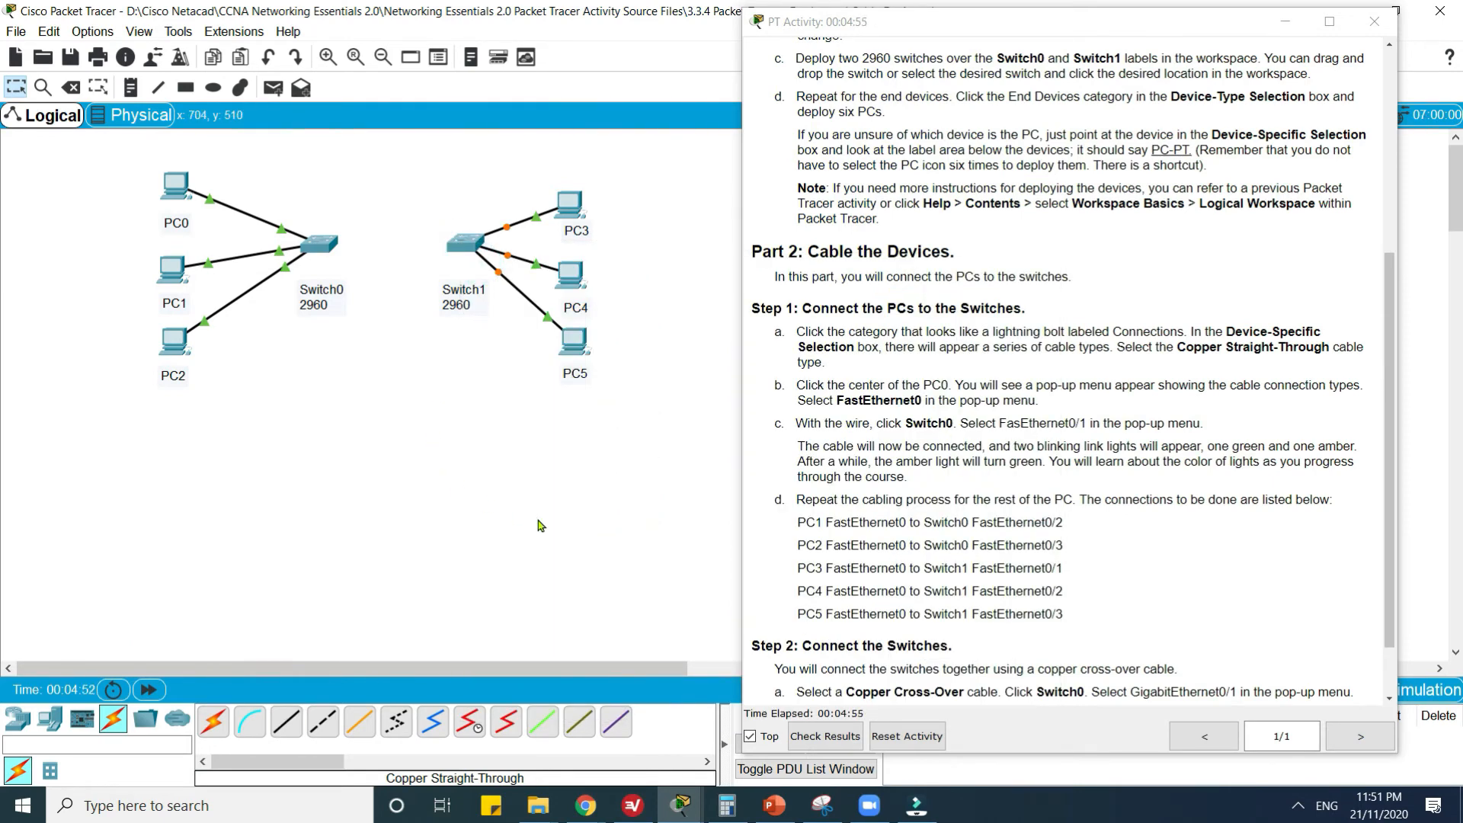
- Connect Switch0 GigabitEthernet0/1 to Switch1 GigabitEthernet0/1 with a Copper Cross-Over cable
scroll(843, 547, down, 1)
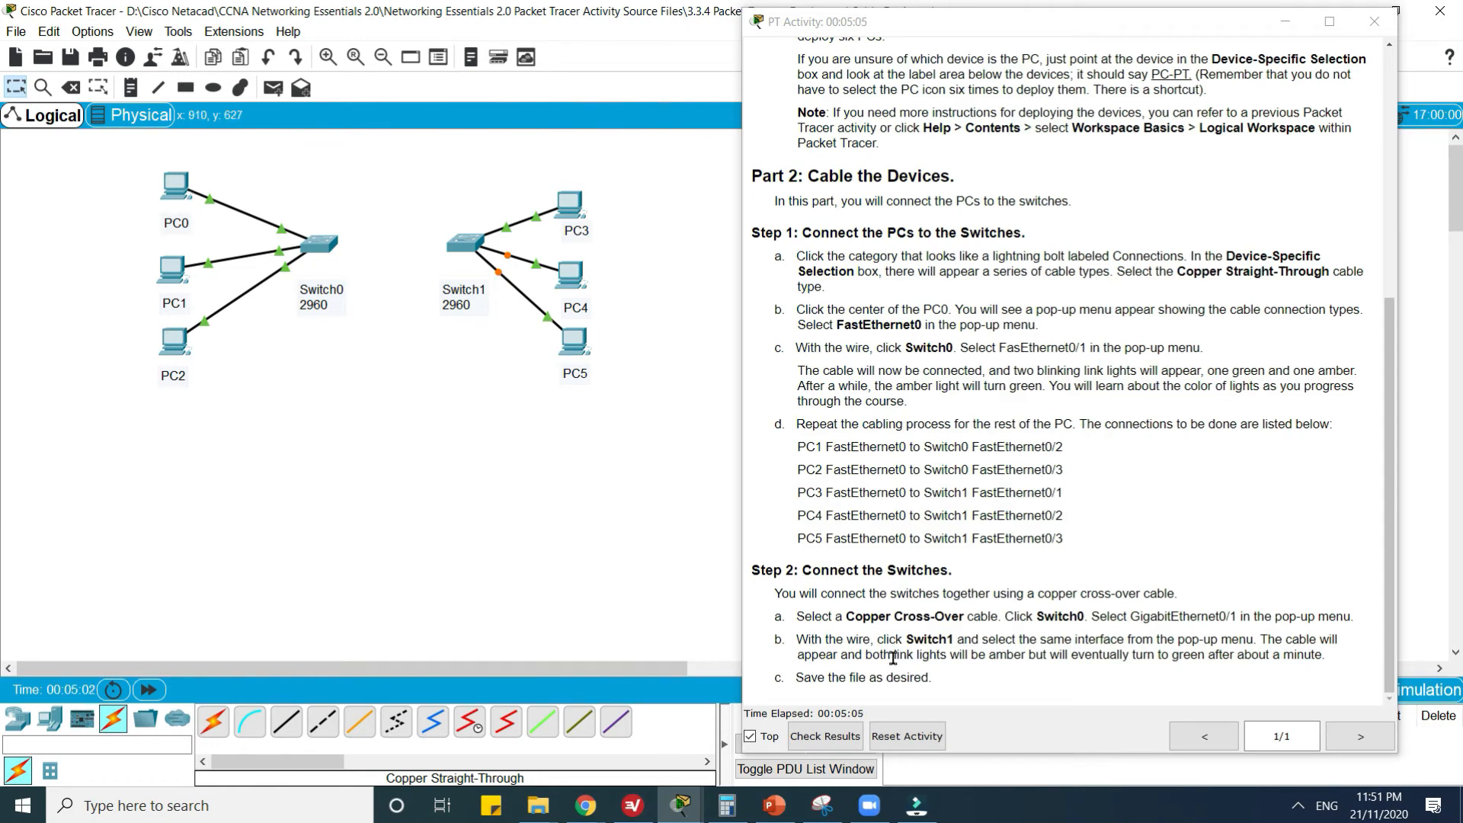
click(329, 737)
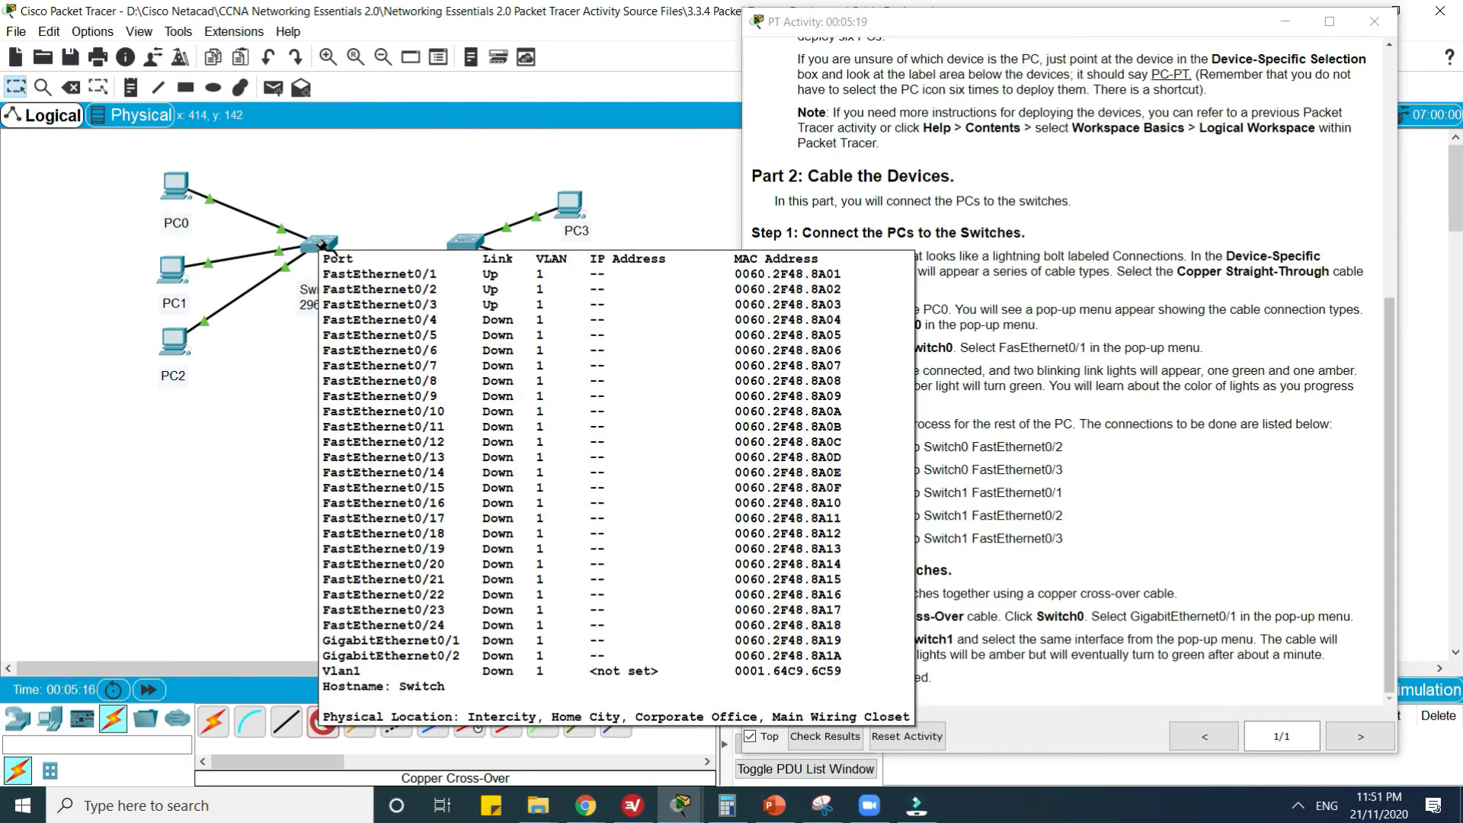
click(320, 245)
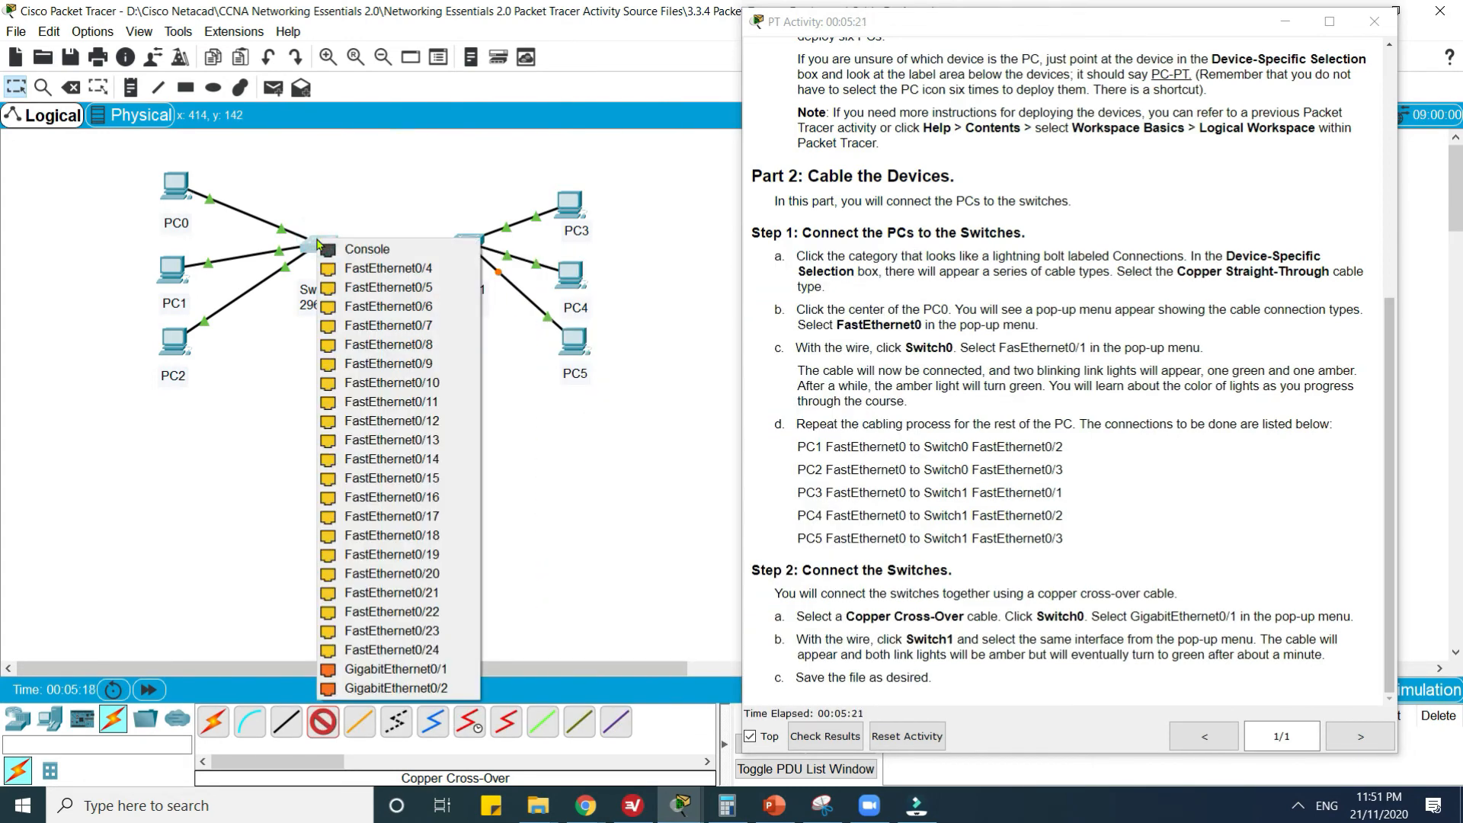
click(407, 675)
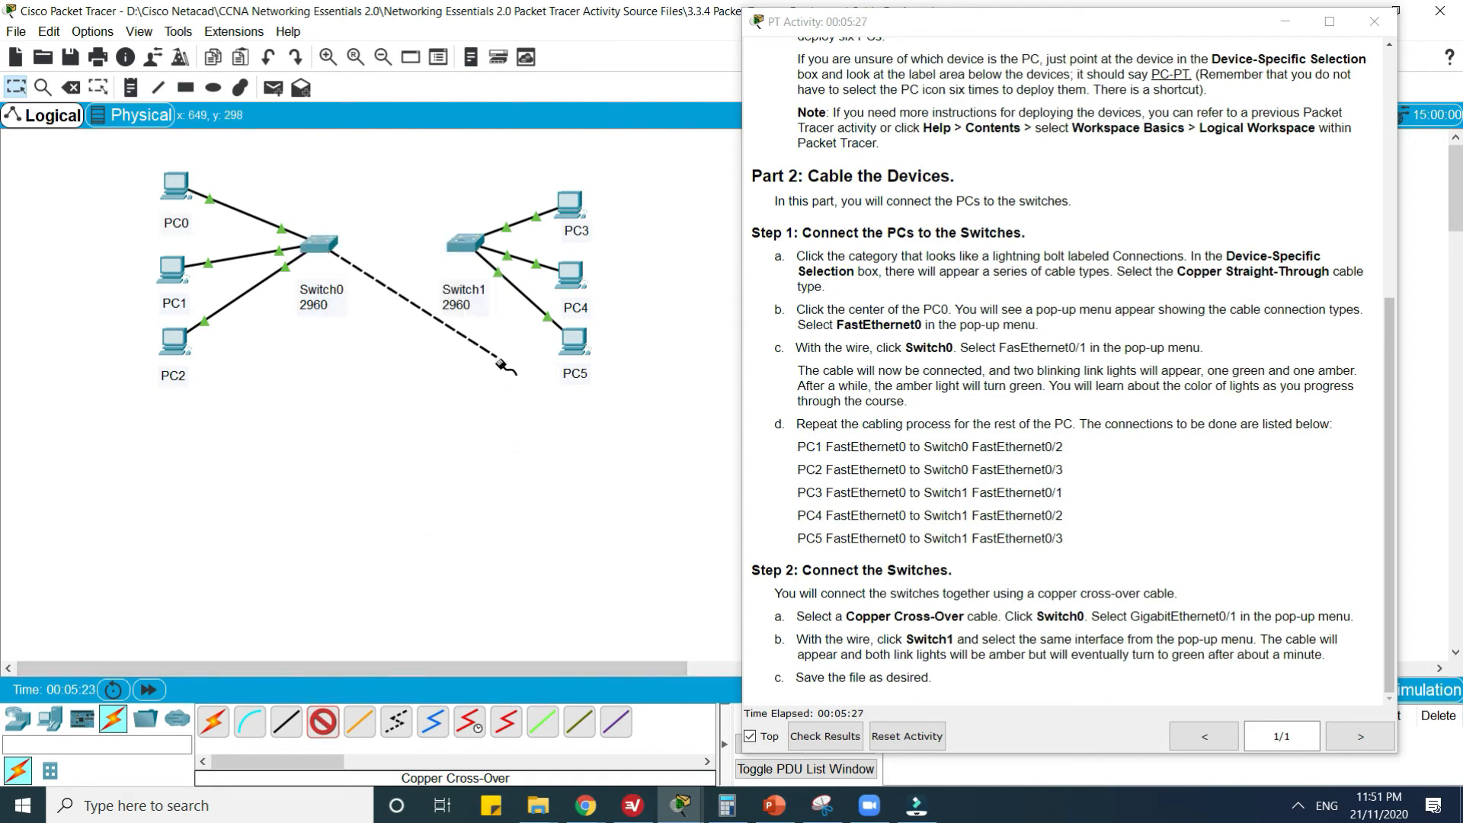
click(463, 248)
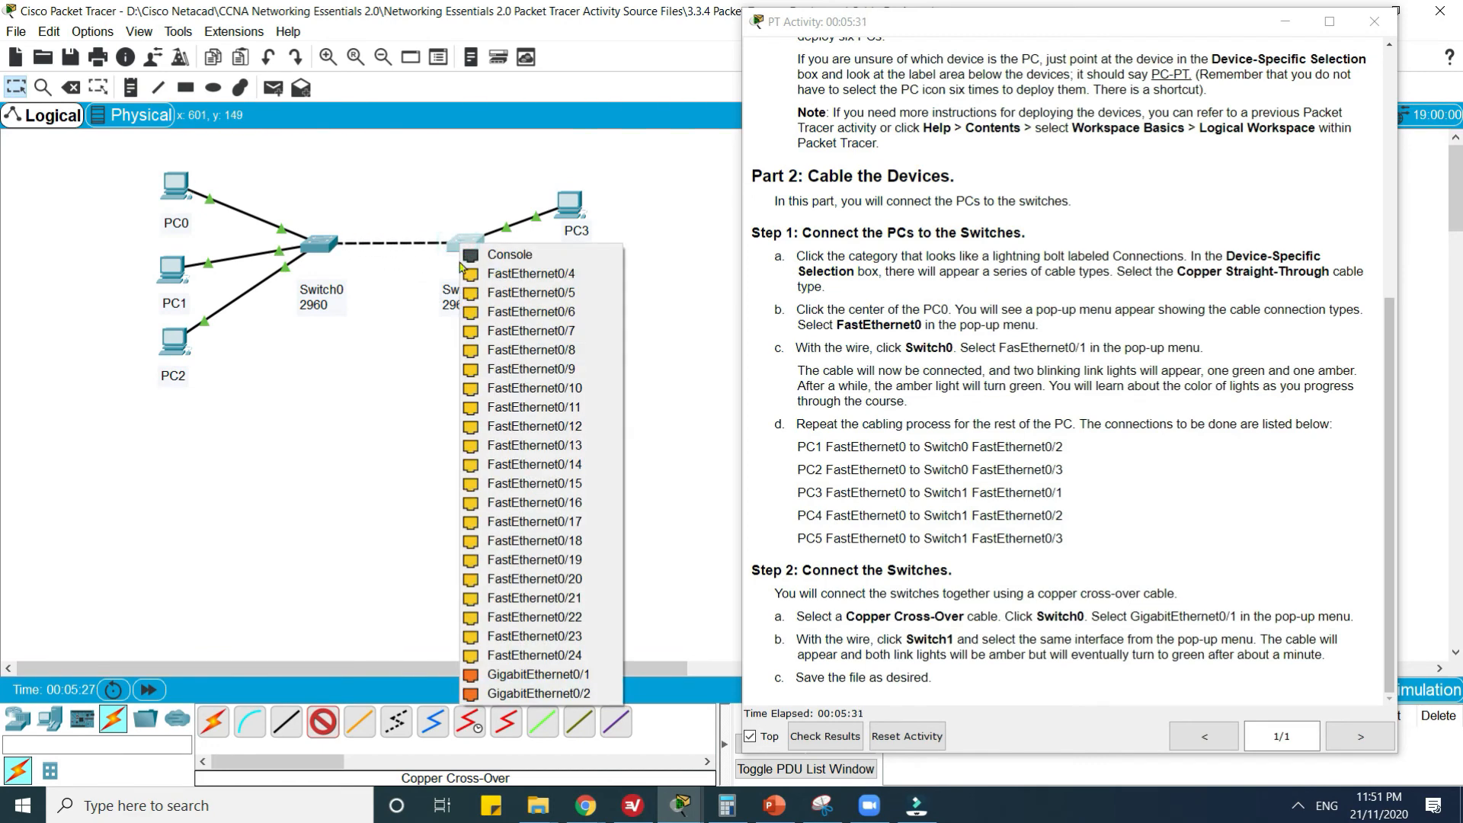
click(521, 675)
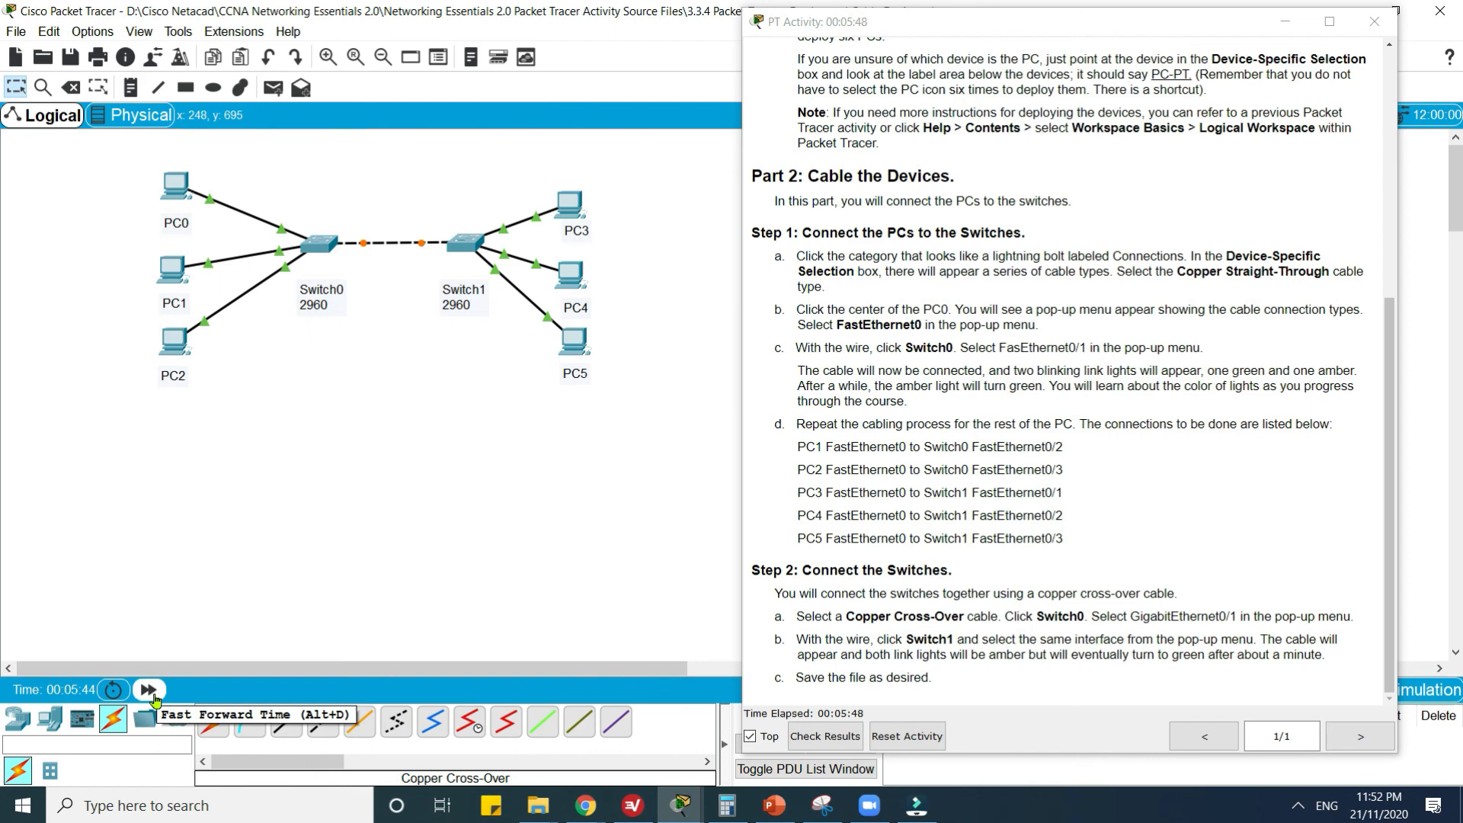
- Fast-forward the simulation time to bring up the link between the switches, and check the activity results
click(154, 695)
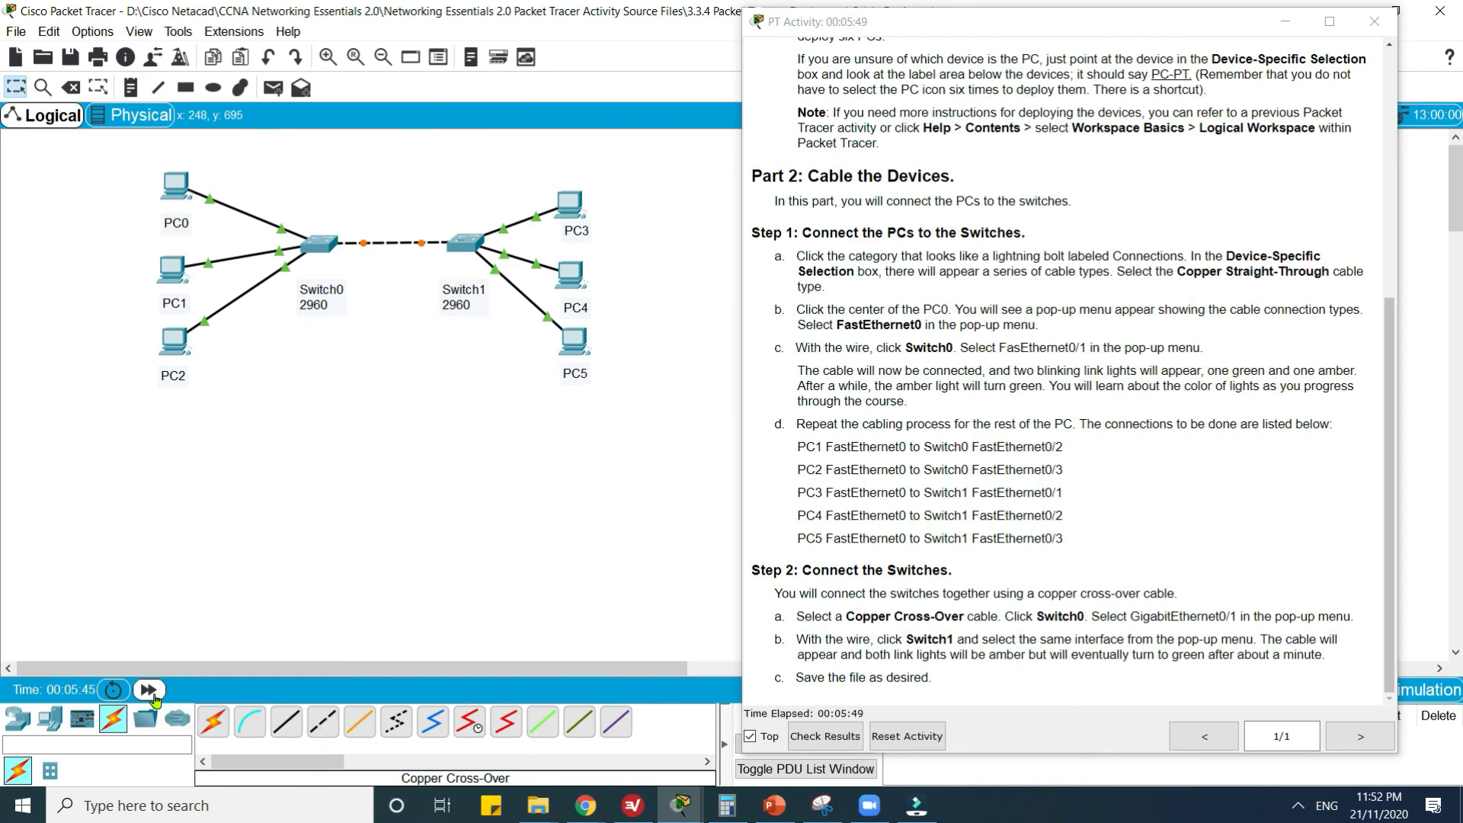
click(154, 695)
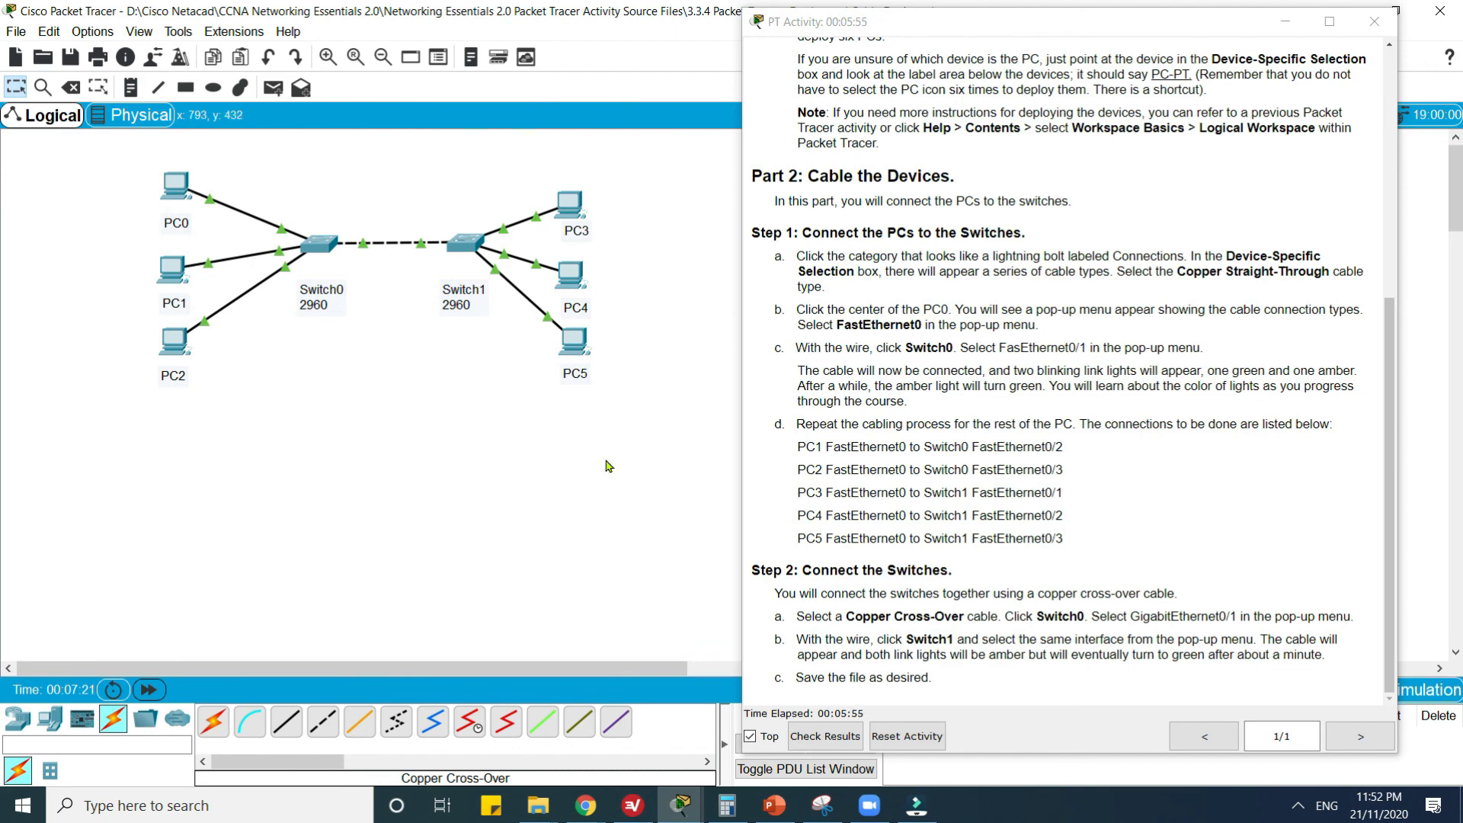
click(815, 734)
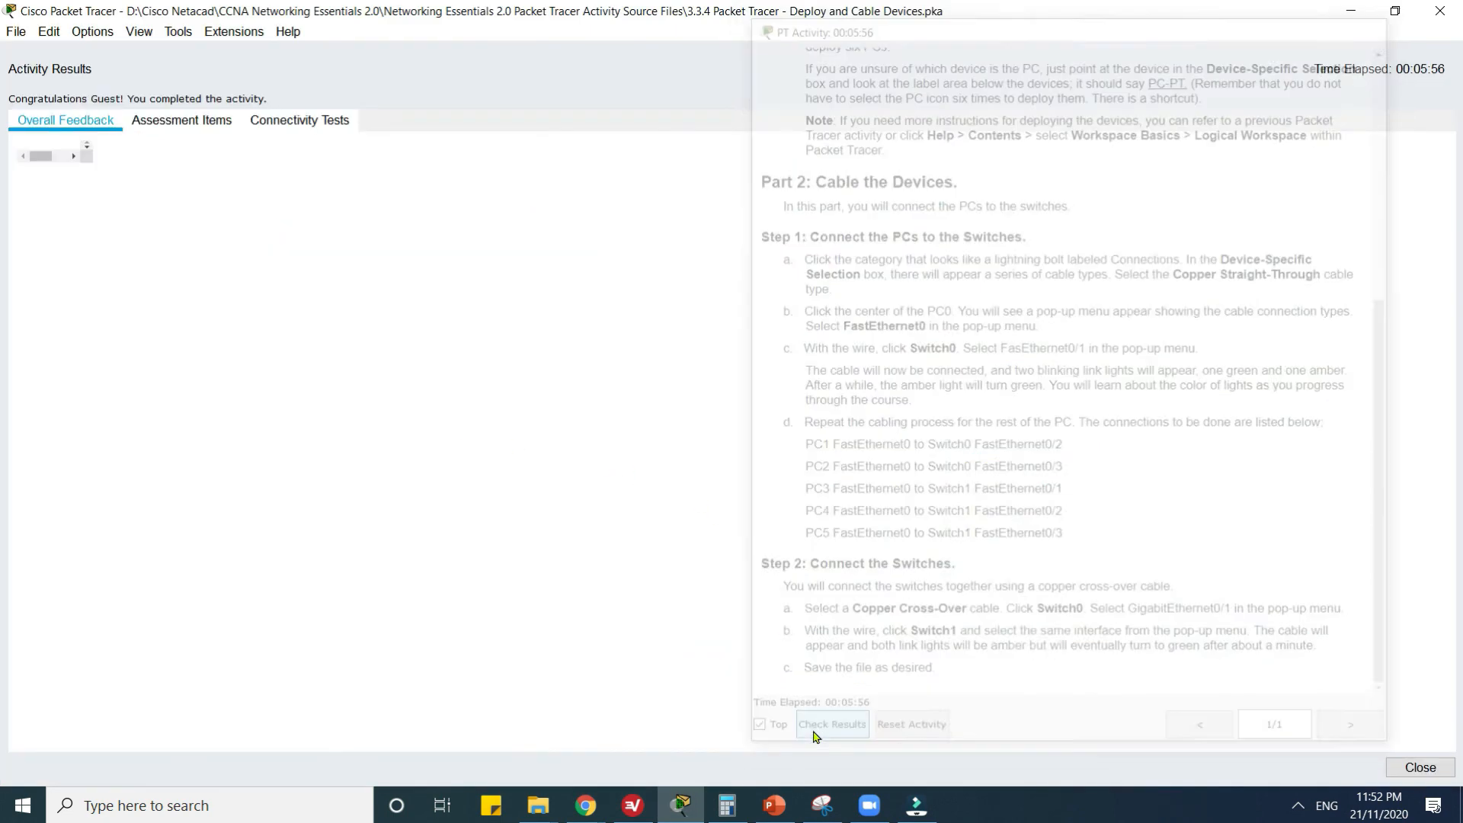